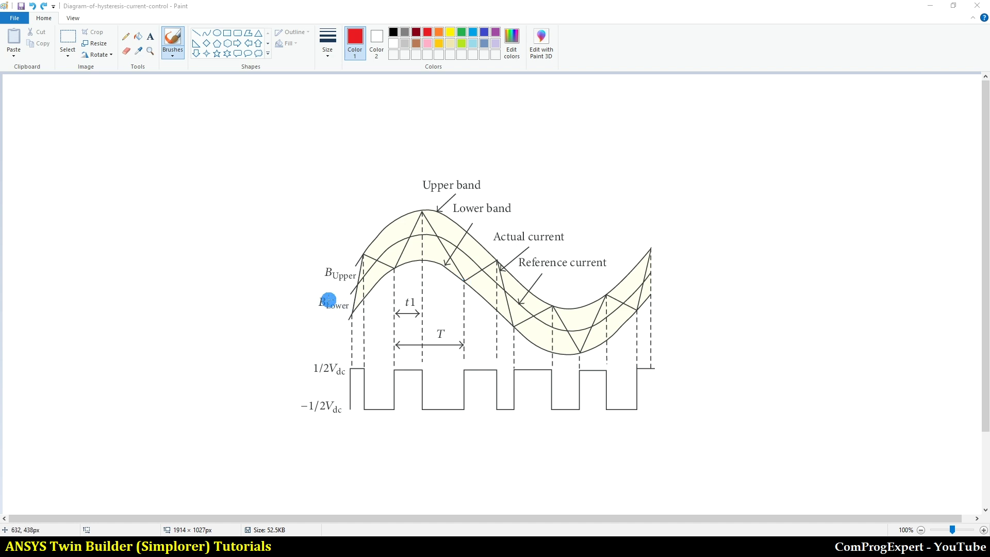
Trace the reference current curve in red, circle its arrow tip, and underline the B_Lower and B_Upper labels.
{"action": "mouse_move", "coordinate": [349, 291]}
{"action": "left_mouse_down"}
{"action": "mouse_move", "coordinate": [400, 240]}
{"action": "mouse_move", "coordinate": [426, 235]}
{"action": "mouse_move", "coordinate": [458, 242]}
{"action": "mouse_move", "coordinate": [524, 308]}
{"action": "mouse_move", "coordinate": [517, 312]}
{"action": "left_mouse_up"}
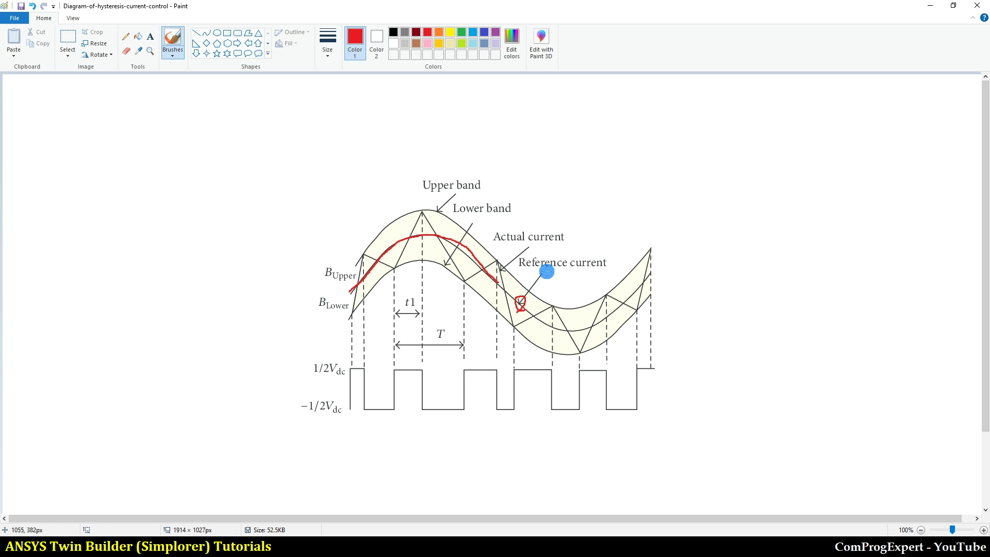
{"action": "left_click_drag", "start_coordinate": [309, 314], "coordinate": [350, 314]}
{"action": "left_click_drag", "start_coordinate": [320, 283], "coordinate": [339, 282]}
Trace parts of the upper band and lower band curves with an indigo brush.
{"action": "left_click", "coordinate": [485, 34]}
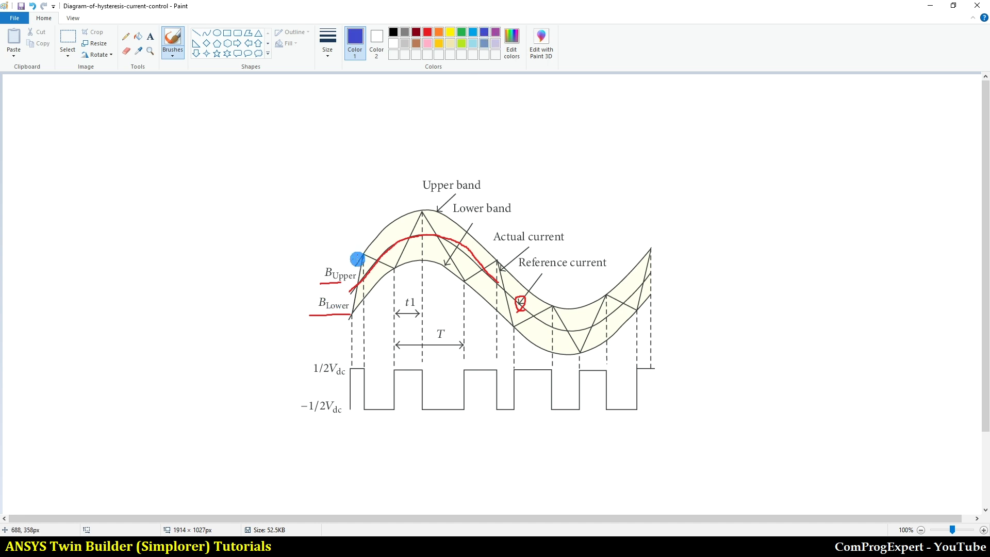
{"action": "left_click_drag", "start_coordinate": [357, 259], "coordinate": [415, 213]}
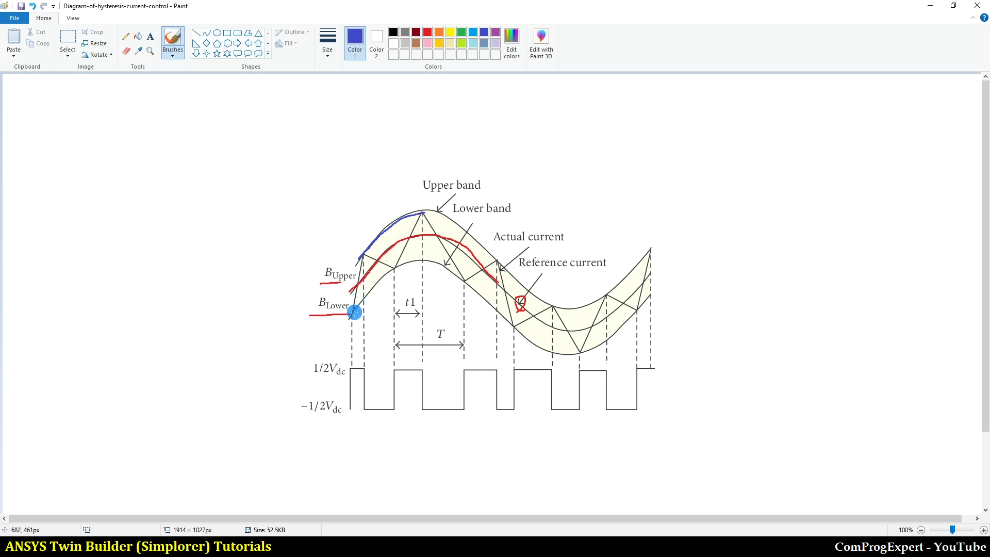
{"action": "mouse_move", "coordinate": [415, 260]}
{"action": "left_mouse_down"}
{"action": "mouse_move", "coordinate": [444, 264]}
{"action": "mouse_move", "coordinate": [463, 280]}
{"action": "left_mouse_up"}
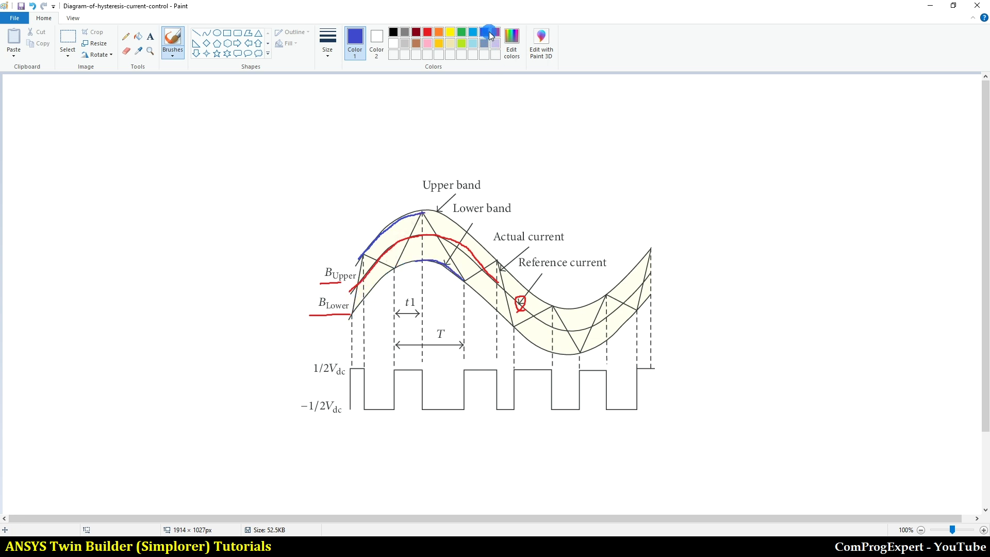
Trace the zigzag actual current in dark red and underline the 1/2Vdc label.
{"action": "left_click", "coordinate": [416, 33]}
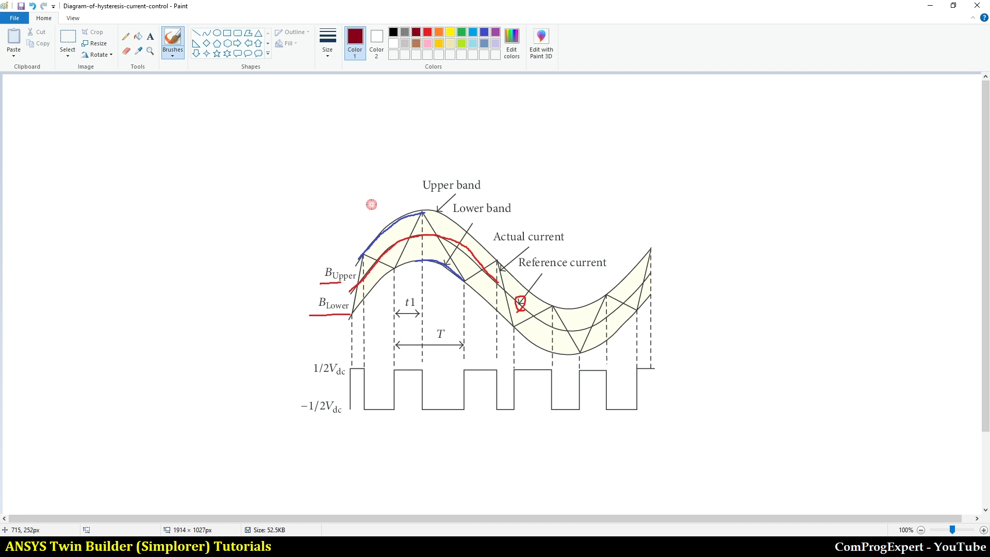
{"action": "mouse_move", "coordinate": [351, 310]}
{"action": "left_mouse_down"}
{"action": "mouse_move", "coordinate": [365, 255]}
{"action": "mouse_move", "coordinate": [396, 268]}
{"action": "mouse_move", "coordinate": [424, 211]}
{"action": "mouse_move", "coordinate": [464, 280]}
{"action": "mouse_move", "coordinate": [494, 263]}
{"action": "left_mouse_up"}
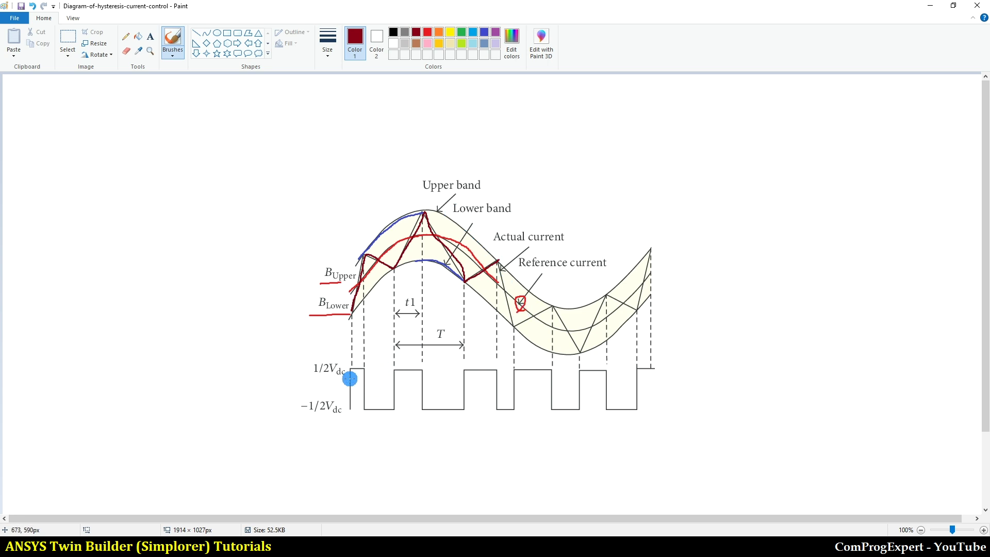
{"action": "left_click_drag", "start_coordinate": [326, 378], "coordinate": [342, 377]}
{"action": "mouse_move", "coordinate": [364, 255]}
{"action": "left_mouse_down"}
{"action": "mouse_move", "coordinate": [394, 267]}
{"action": "mouse_move", "coordinate": [423, 212]}
{"action": "mouse_move", "coordinate": [463, 279]}
{"action": "mouse_move", "coordinate": [462, 262]}
{"action": "mouse_move", "coordinate": [463, 280]}
{"action": "mouse_move", "coordinate": [492, 260]}
{"action": "left_mouse_up"}
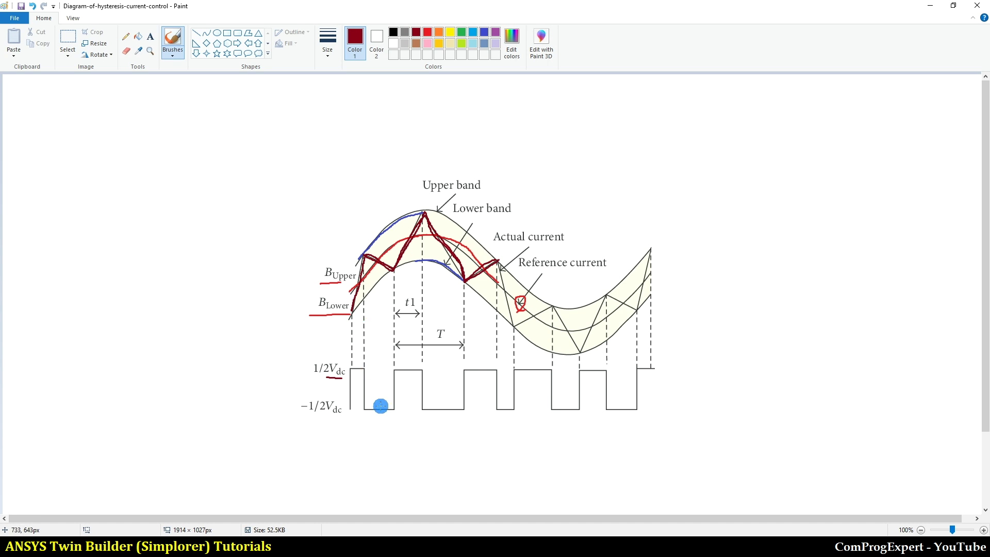
Switch to Ansys Electronics Desktop and open the SPWM Signal plot from the Simplorer1 results.
{"action": "left_click", "coordinate": [297, 500]}
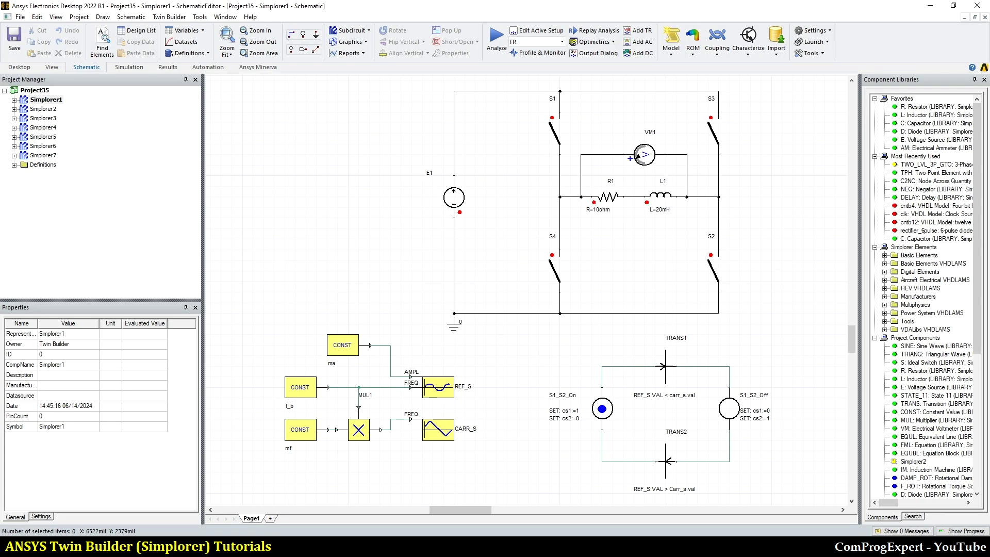
{"action": "scroll", "coordinate": [412, 234], "scroll_direction": "down", "scroll_amount": 2}
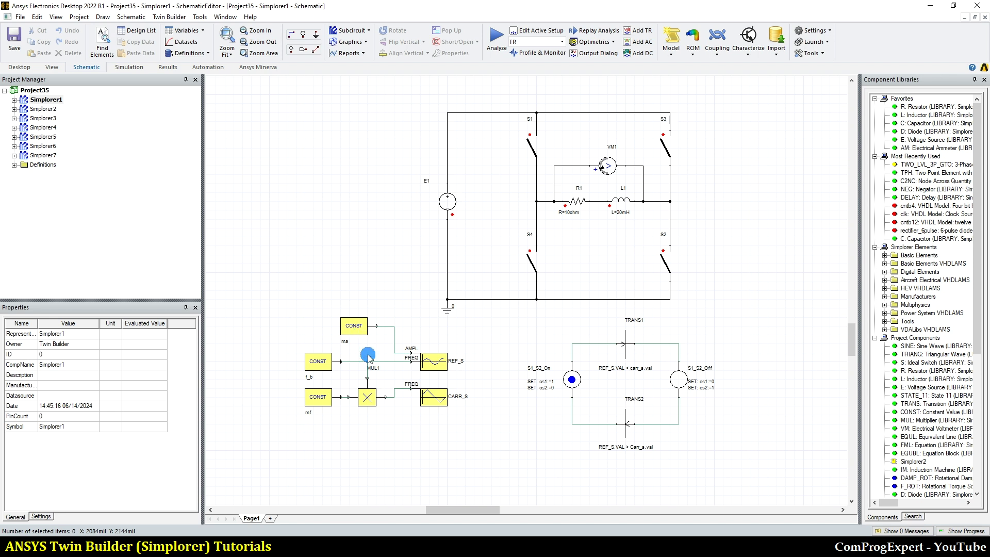
{"action": "scroll", "coordinate": [647, 437], "scroll_direction": "up", "scroll_amount": 1}
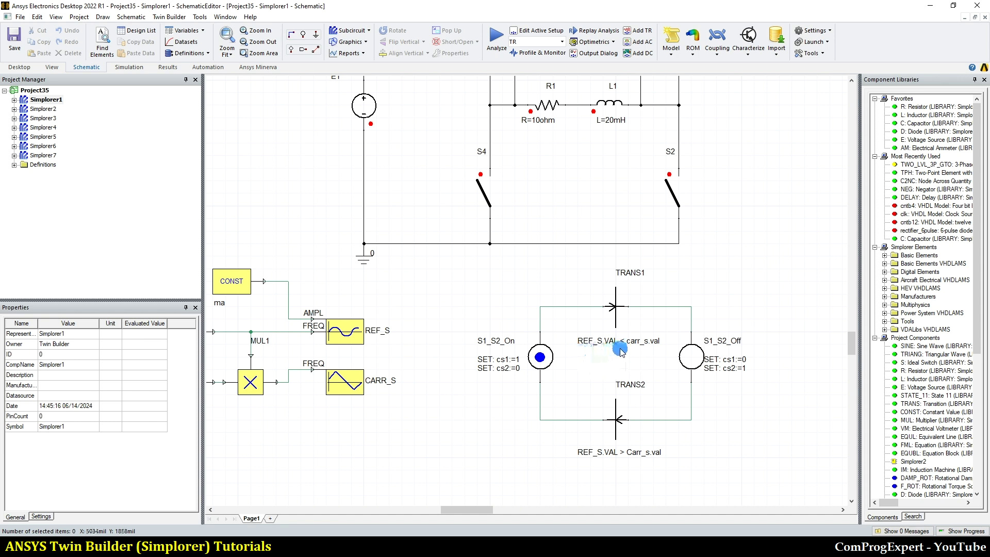
{"action": "left_click", "coordinate": [14, 100]}
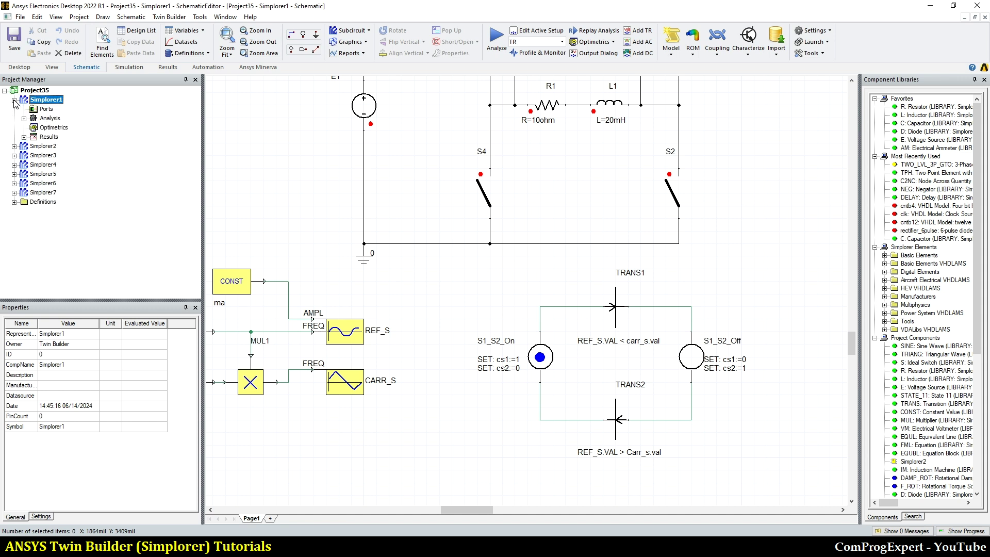
{"action": "left_click", "coordinate": [23, 118]}
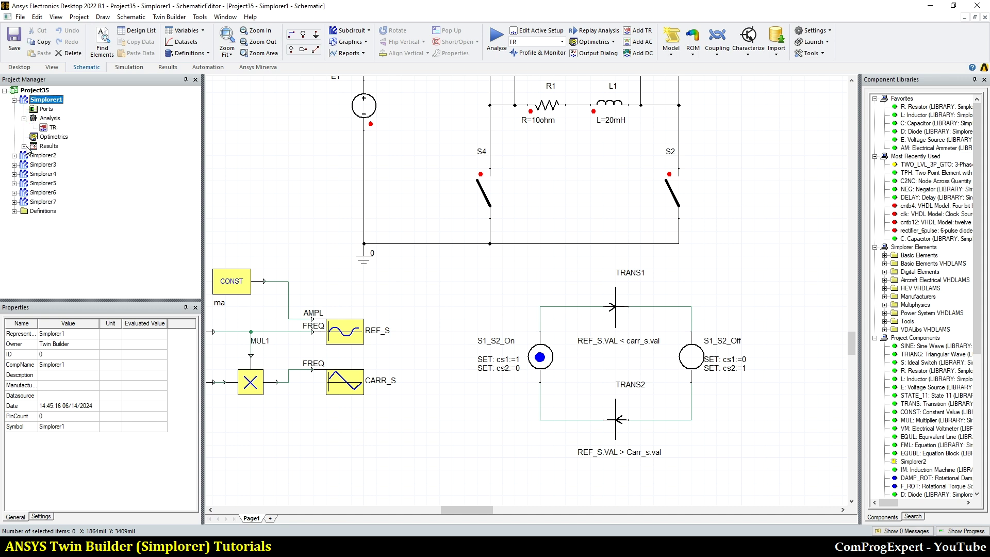
{"action": "left_click", "coordinate": [24, 146]}
{"action": "left_click", "coordinate": [55, 155]}
{"action": "double_click", "coordinate": [54, 156]}
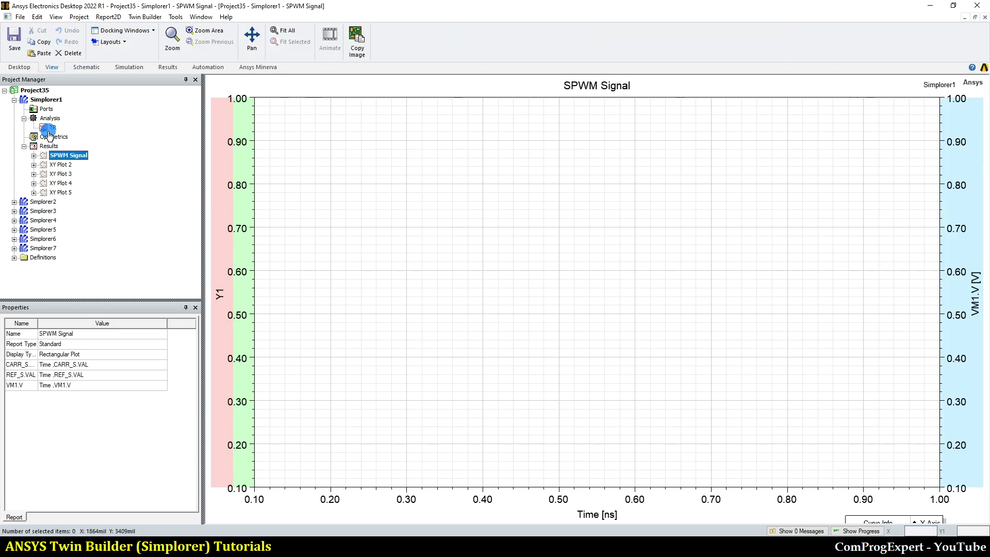
Run the TR analysis of Simplorer1 and display XY Plot 2.
{"action": "right_click", "coordinate": [51, 128]}
{"action": "left_click", "coordinate": [78, 199]}
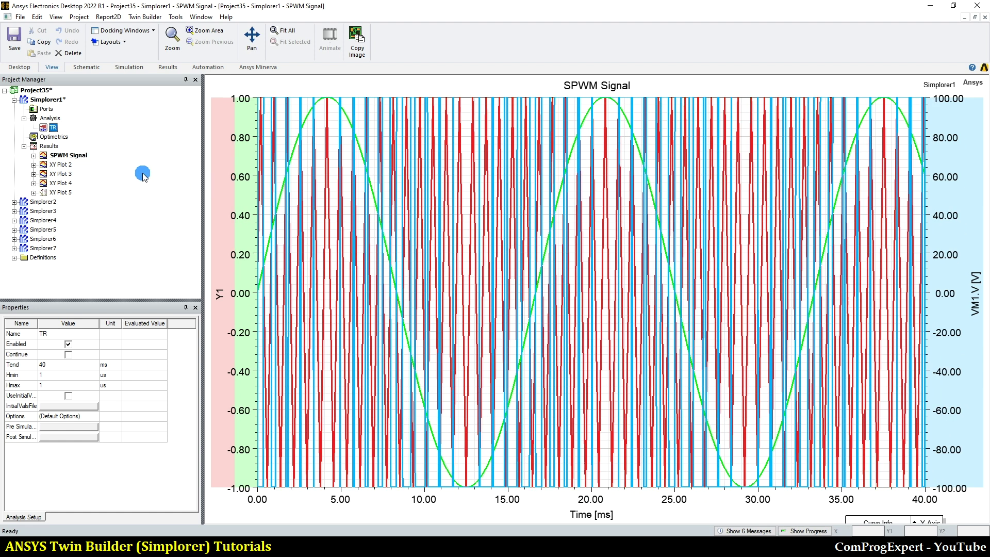
{"action": "double_click", "coordinate": [61, 164]}
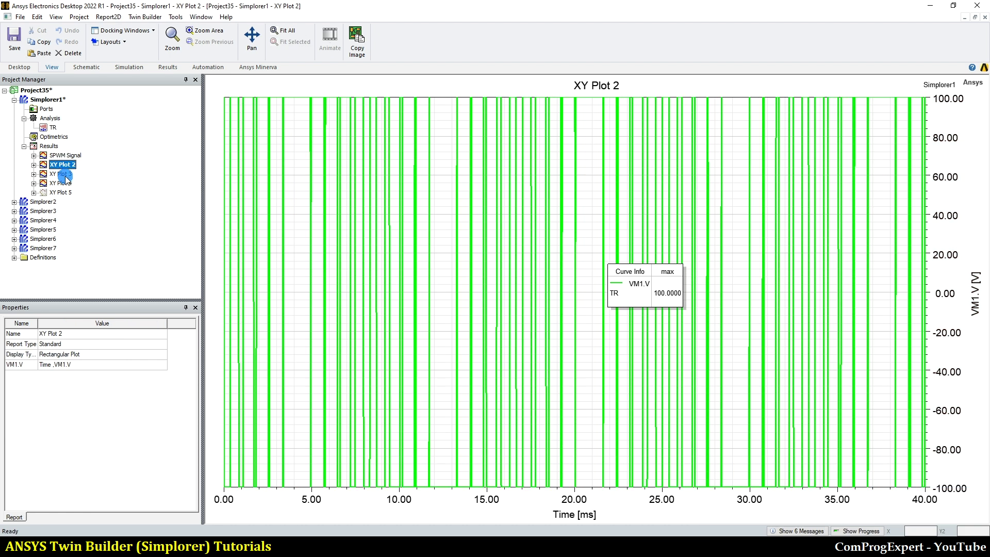
Add the rms trace characteristic to the R1.I curve in XY Plot 3 and move the legend into the plot's middle.
{"action": "double_click", "coordinate": [62, 174]}
{"action": "right_click", "coordinate": [407, 208]}
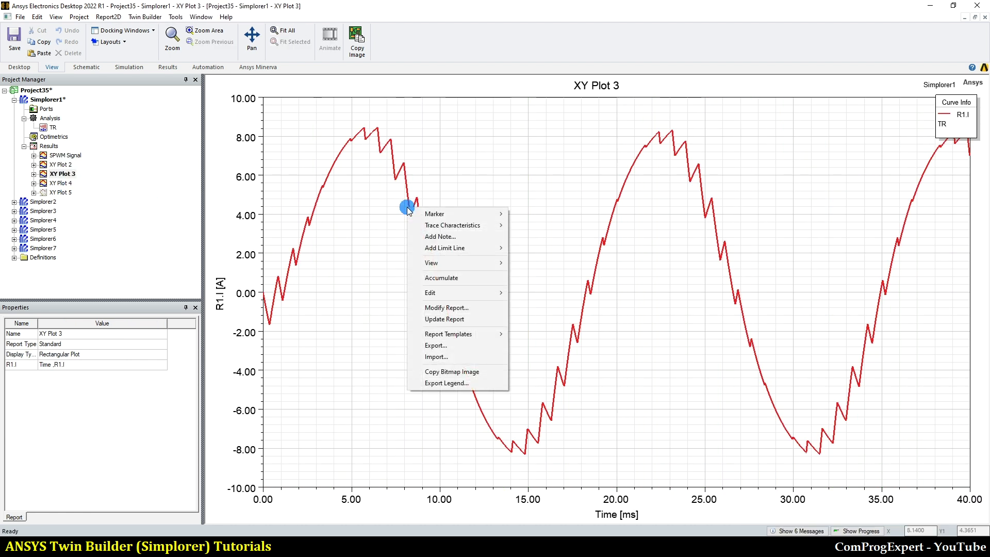
{"action": "mouse_move", "coordinate": [438, 225]}
{"action": "mouse_move", "coordinate": [536, 225]}
{"action": "left_click", "coordinate": [596, 227]}
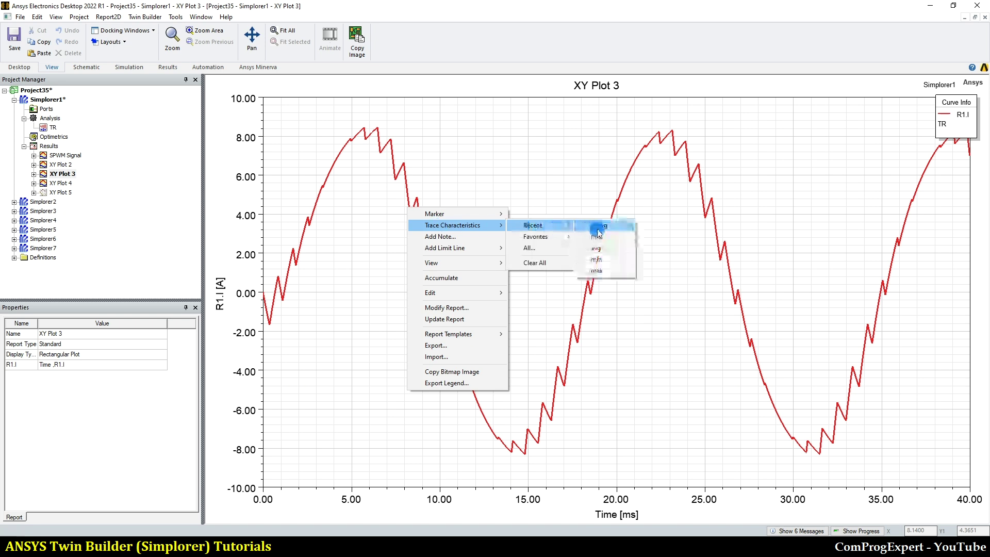
{"action": "left_click_drag", "start_coordinate": [943, 107], "coordinate": [639, 214]}
{"action": "left_click", "coordinate": [643, 217]}
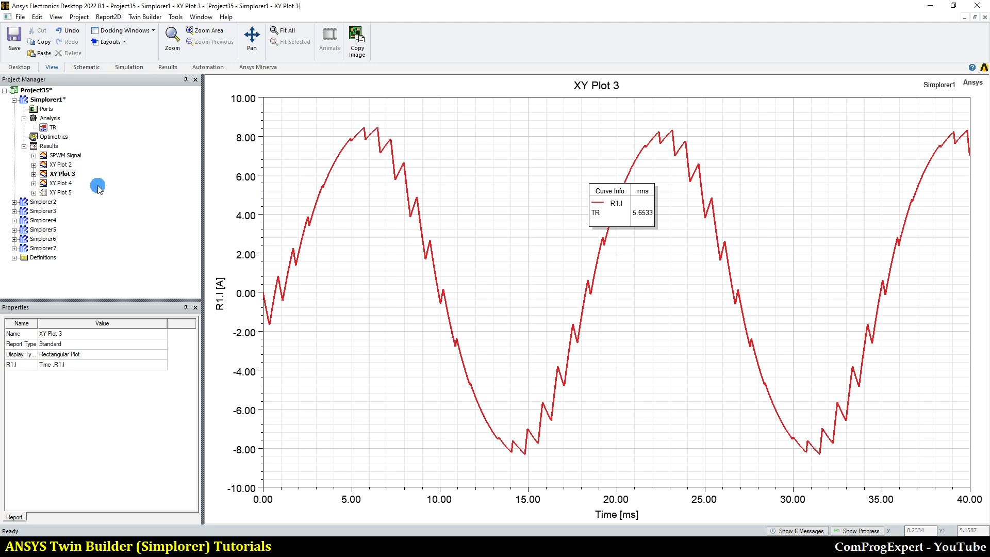
Duplicate the Simplorer1 design within Project35 and open the copy's schematic.
{"action": "double_click", "coordinate": [47, 100]}
{"action": "right_click", "coordinate": [47, 100]}
{"action": "left_click", "coordinate": [17, 101]}
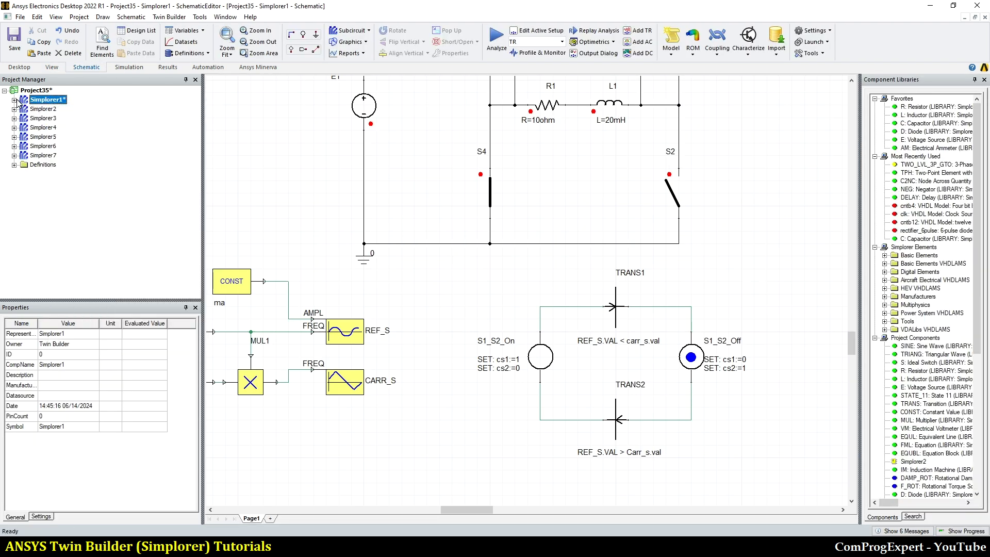
{"action": "right_click", "coordinate": [34, 90]}
{"action": "left_click", "coordinate": [61, 97]}
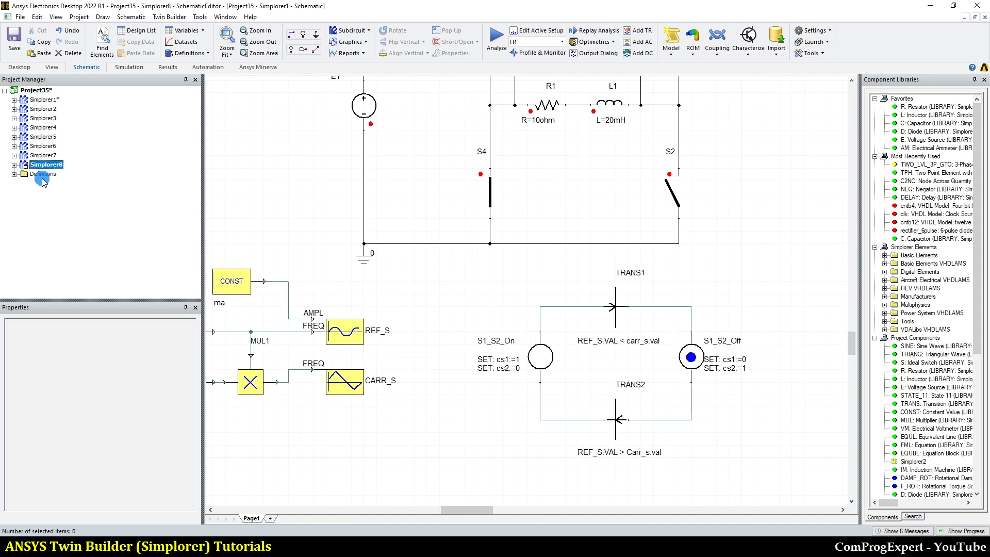
{"action": "double_click", "coordinate": [45, 164]}
{"action": "left_click", "coordinate": [426, 261]}
{"action": "scroll", "coordinate": [426, 261], "scroll_direction": "down", "scroll_amount": 2}
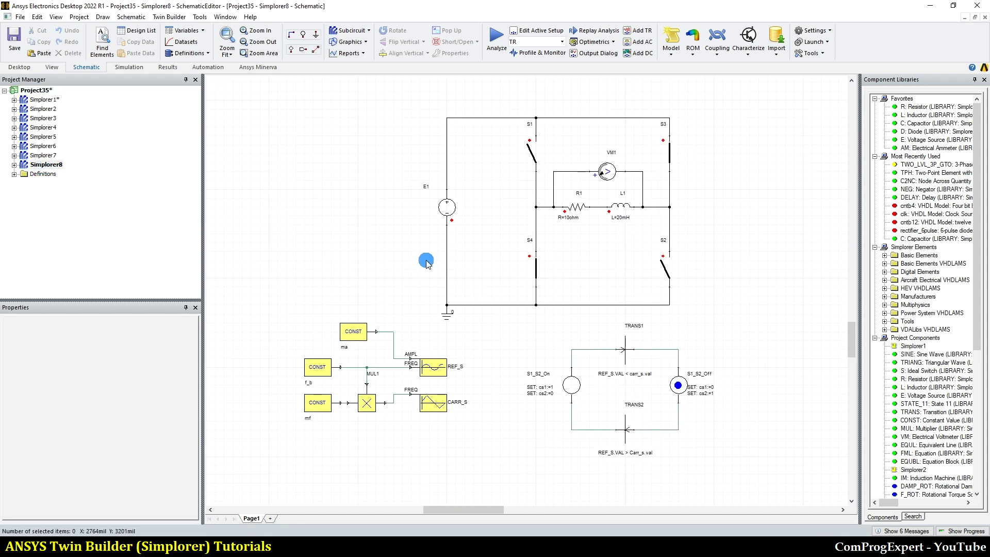
{"action": "scroll", "coordinate": [479, 461], "scroll_direction": "up", "scroll_amount": 2}
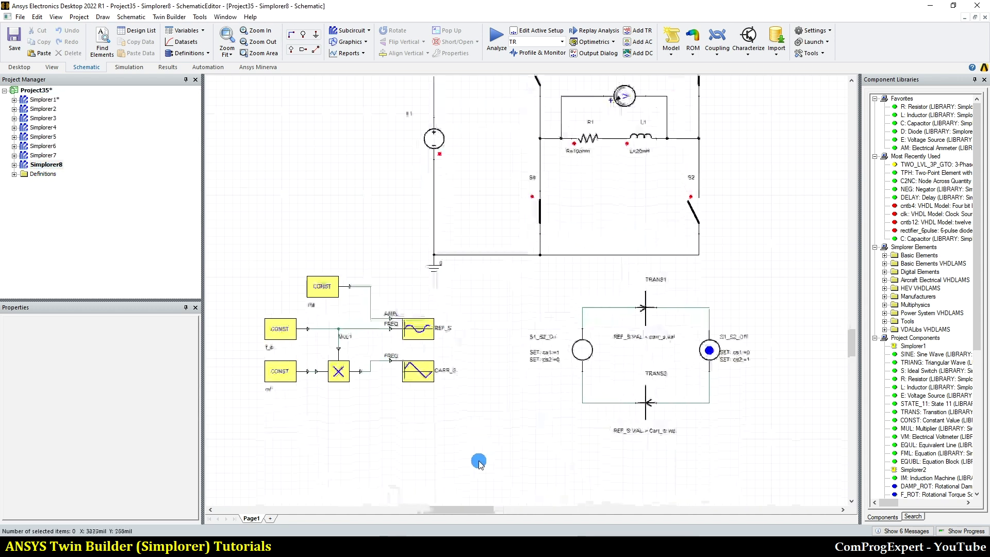
{"action": "scroll", "coordinate": [479, 462], "scroll_direction": "down", "scroll_amount": 1}
{"action": "scroll", "coordinate": [664, 405], "scroll_direction": "up", "scroll_amount": 2}
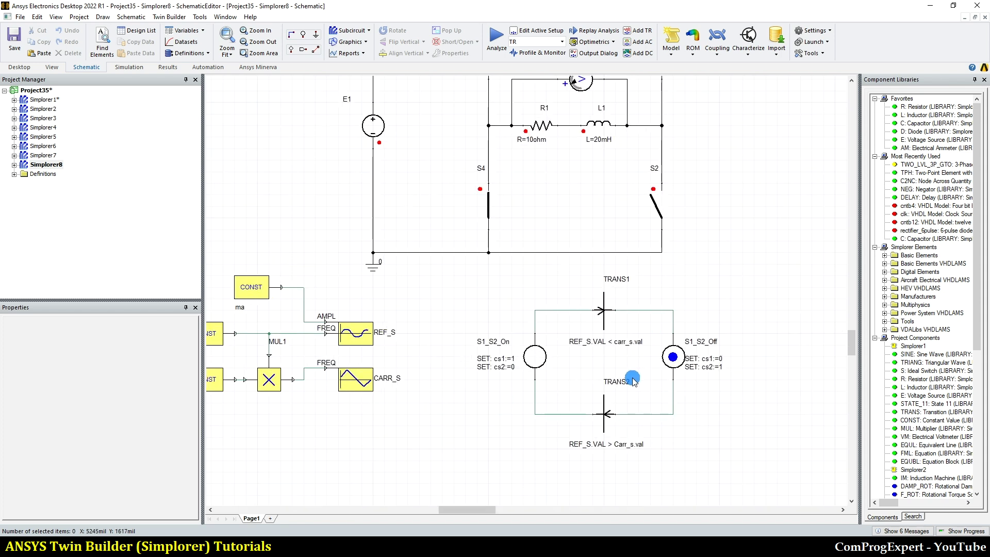
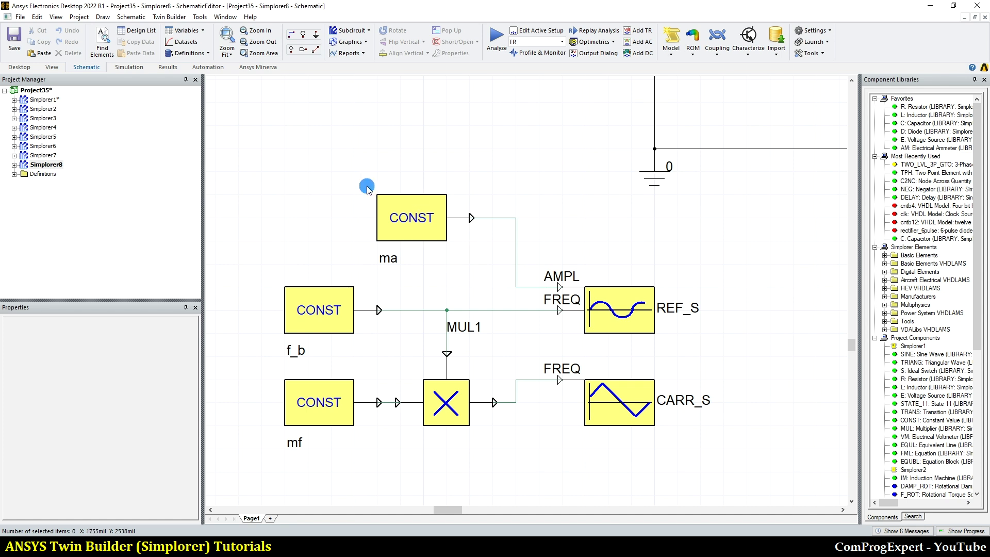
Check the rms value of R1.I in Simplorer1's XY Plot 3 and return to the Simplorer8 schematic.
{"action": "double_click", "coordinate": [40, 101]}
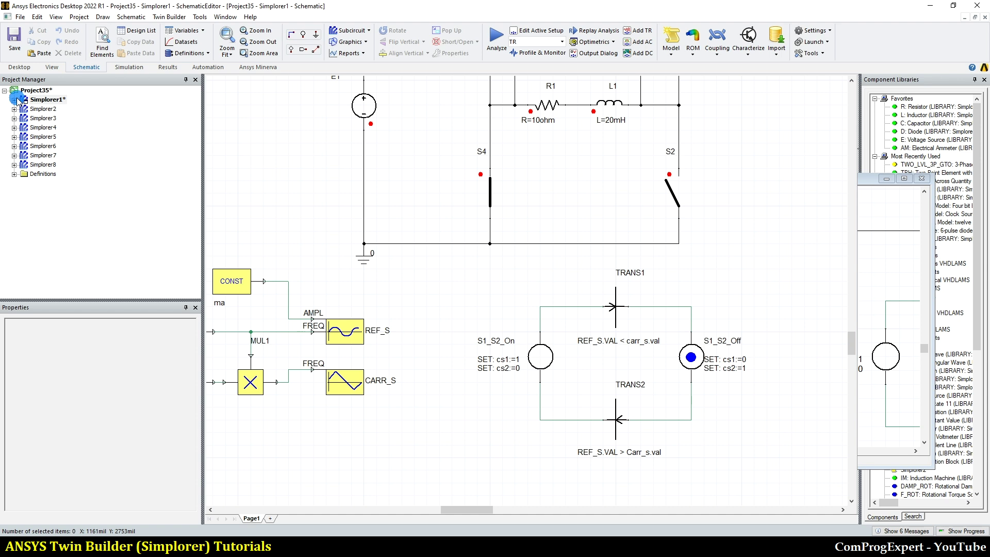
{"action": "double_click", "coordinate": [61, 174]}
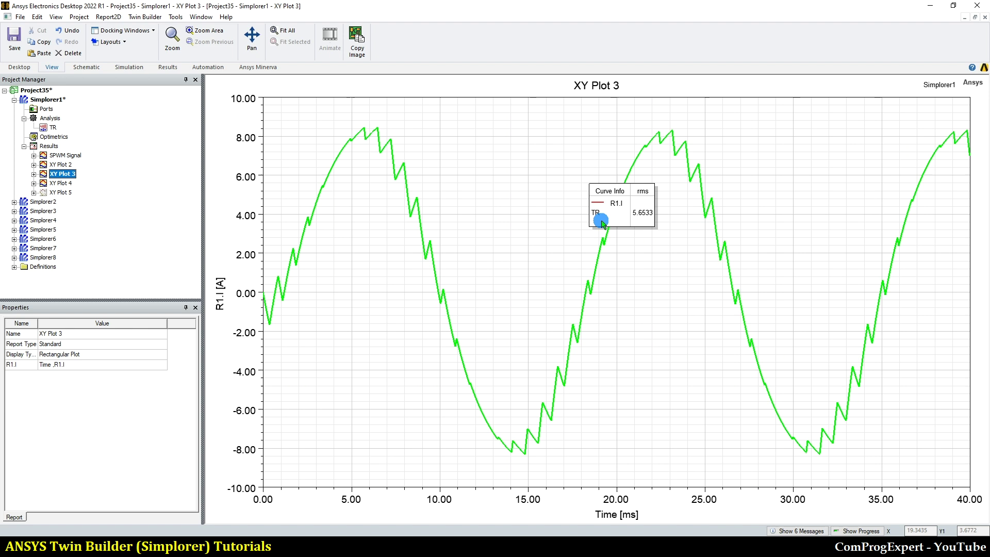
{"action": "double_click", "coordinate": [39, 257]}
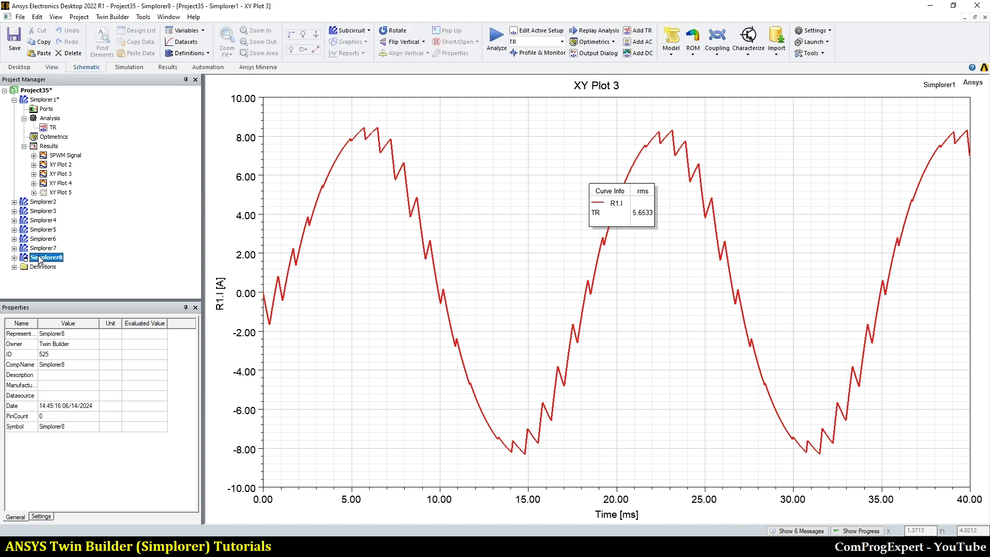
Delete the ma, f_b and mf constant blocks, the MUL1 multiplier and their wires from the Simplorer8 schematic.
{"action": "scroll", "coordinate": [639, 309], "scroll_direction": "down", "scroll_amount": 2}
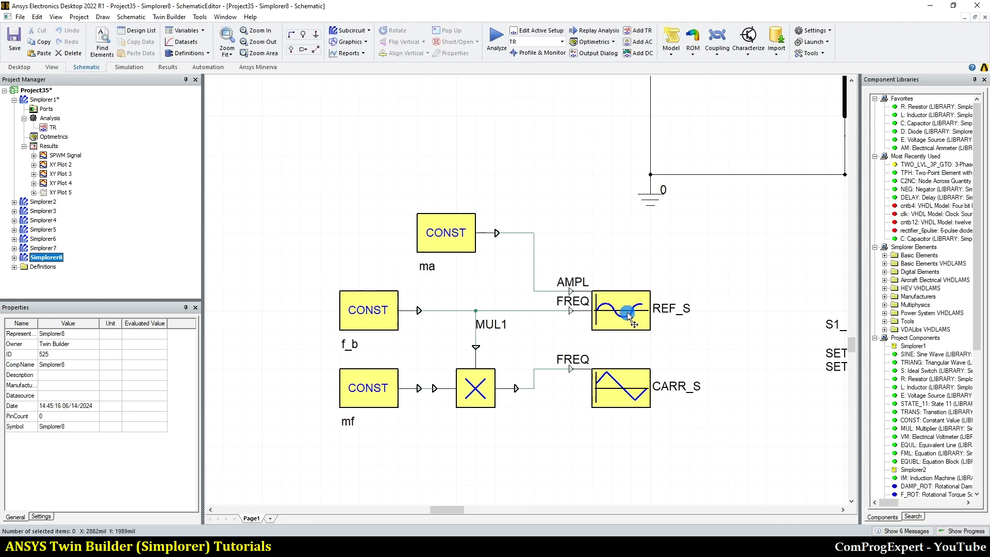
{"action": "scroll", "coordinate": [561, 263], "scroll_direction": "up", "scroll_amount": 2}
{"action": "left_click_drag", "start_coordinate": [548, 181], "coordinate": [278, 458]}
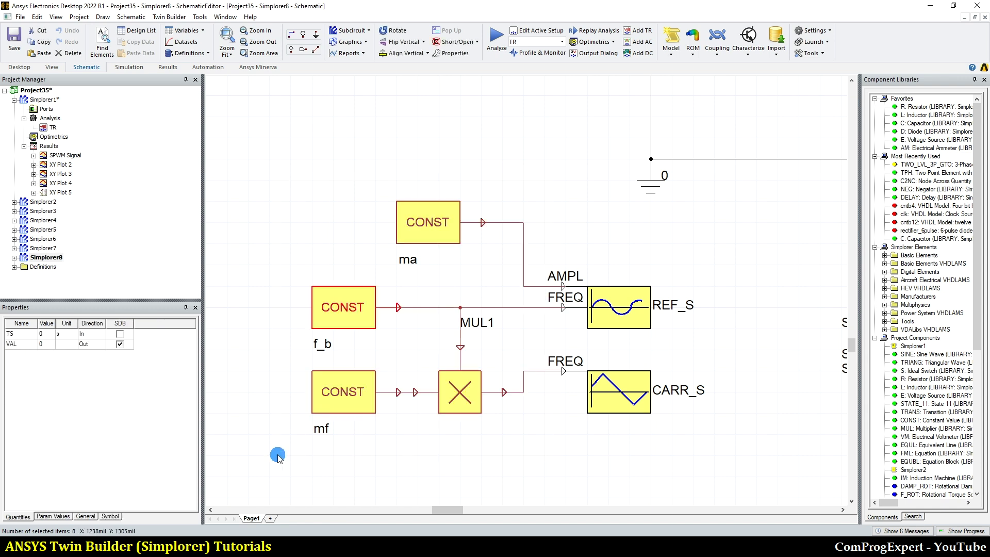
{"action": "key", "text": "Delete"}
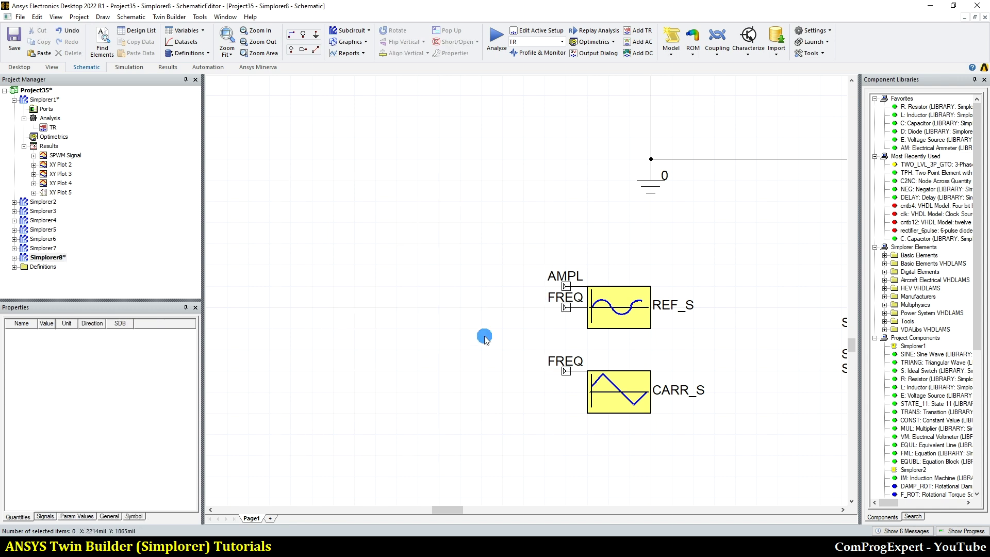
Rename the REF_S sine wave block to REF_C and set its amplitude to an expression multiplying 1.41.
{"action": "double_click", "coordinate": [636, 311]}
{"action": "left_click", "coordinate": [327, 167]}
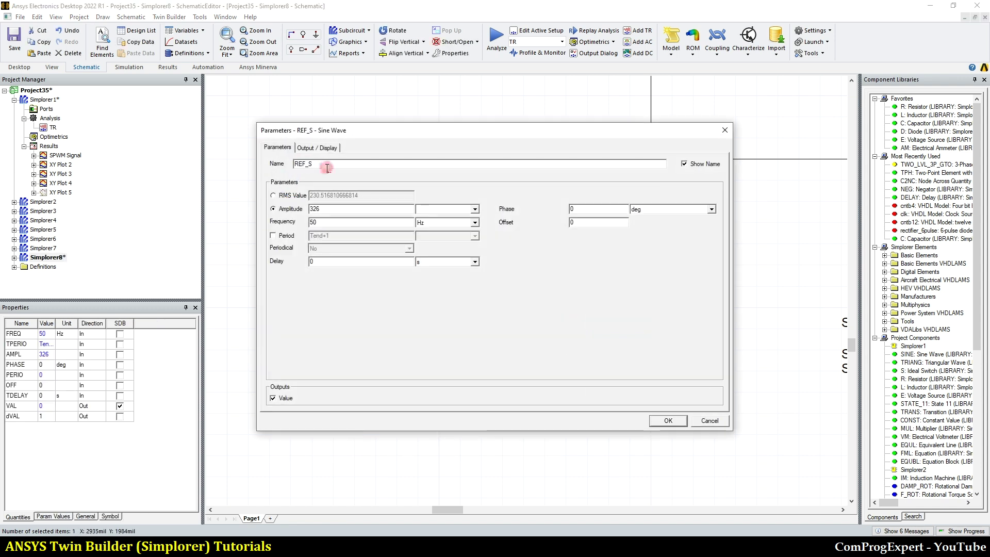
{"action": "type", "text": "C"}
{"action": "double_click", "coordinate": [318, 209]}
{"action": "type", "text": "1.41"}
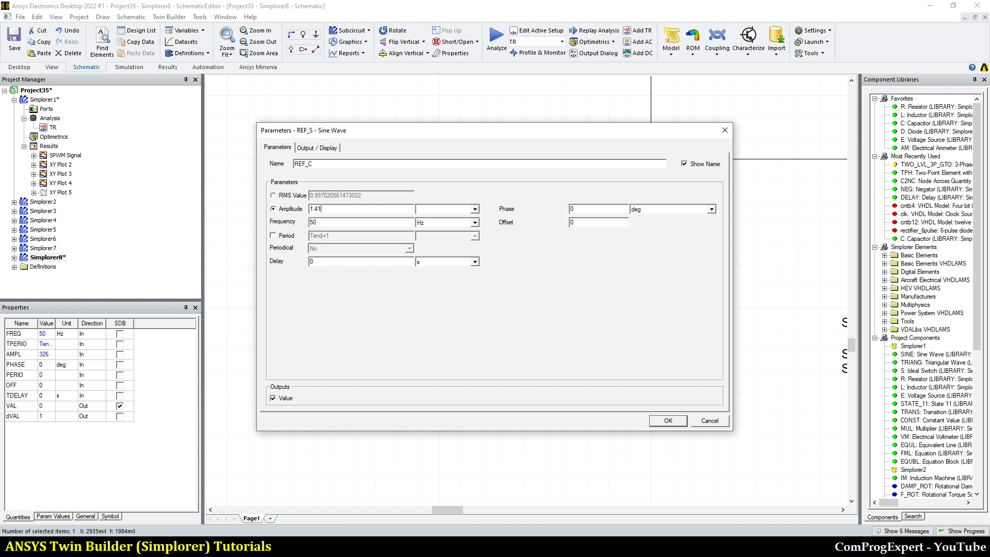
{"action": "type", "text": " *"}
{"action": "key", "text": "Return"}
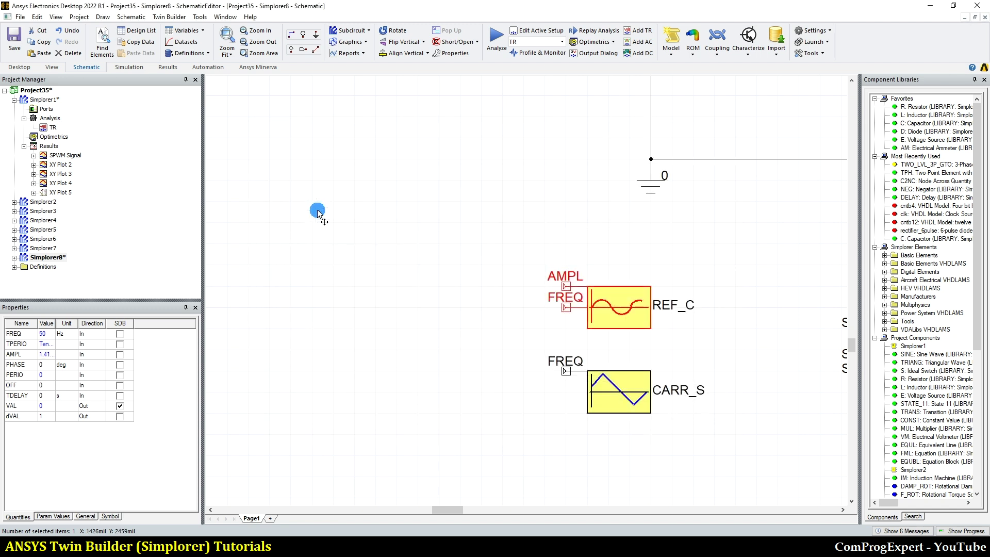
Review the R1.I rms reading in Simplorer1's XY Plot 3 again and reopen the Simplorer8 design.
{"action": "double_click", "coordinate": [61, 173]}
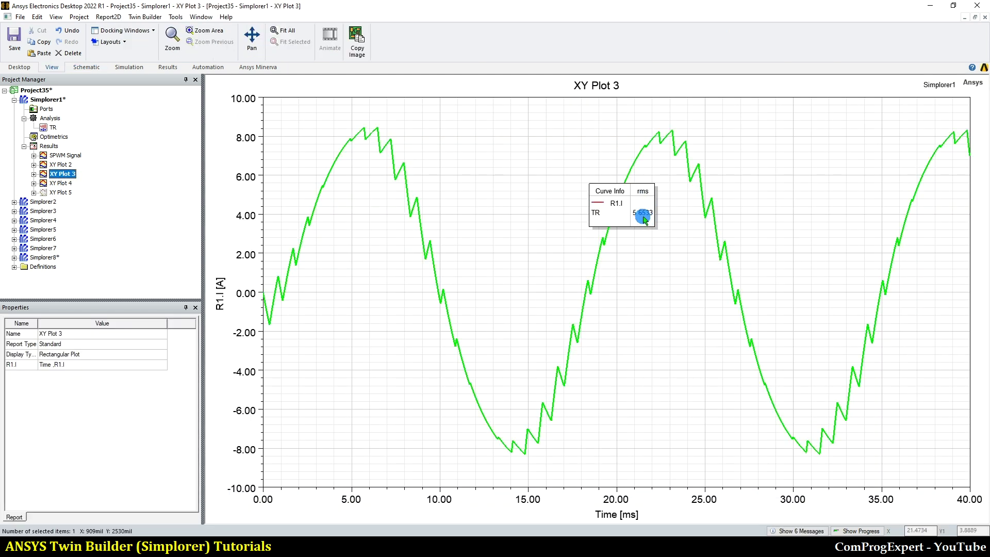
{"action": "double_click", "coordinate": [48, 258]}
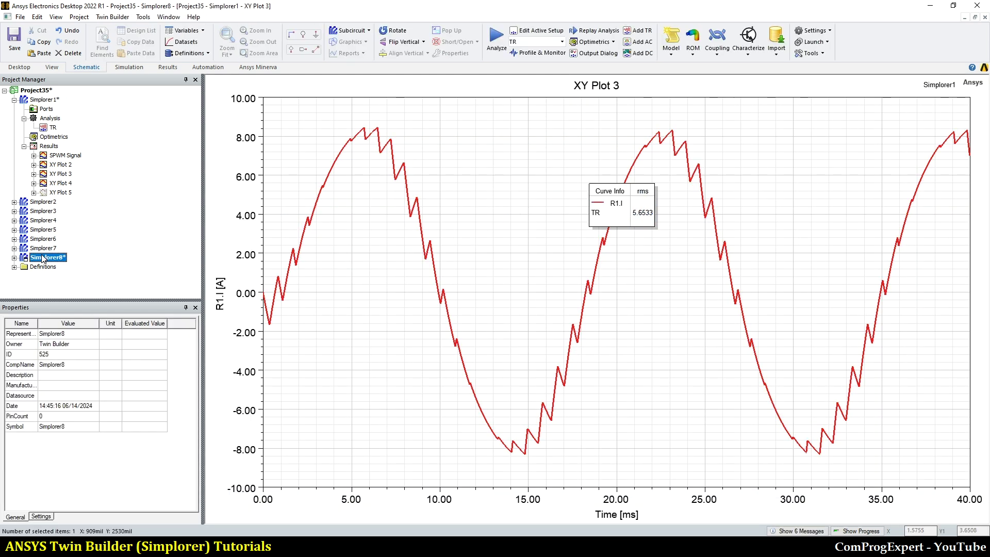
Set the REF_C sine wave amplitude to 1.41 * 5.6.
{"action": "double_click", "coordinate": [626, 313]}
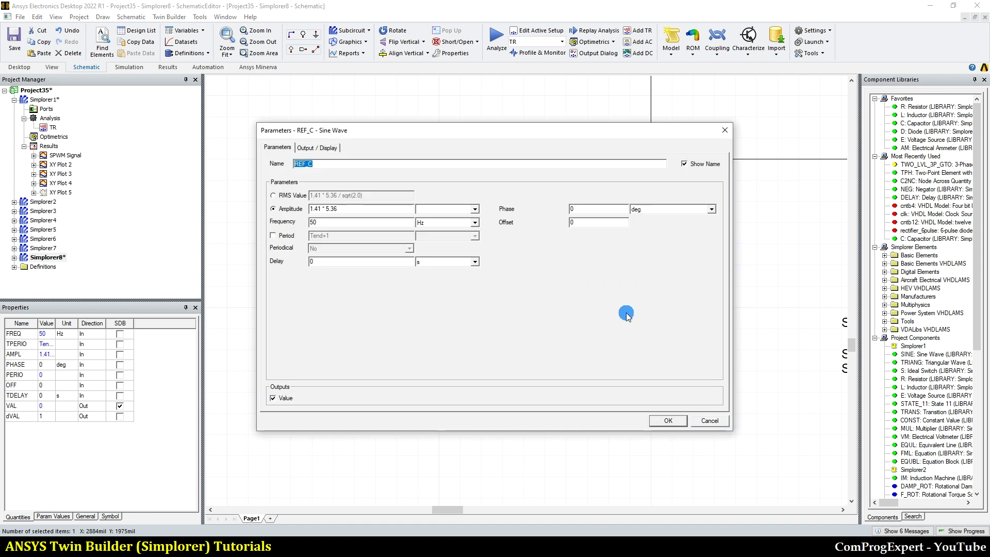
{"action": "left_click_drag", "start_coordinate": [330, 209], "coordinate": [336, 209]}
{"action": "type", "text": "6"}
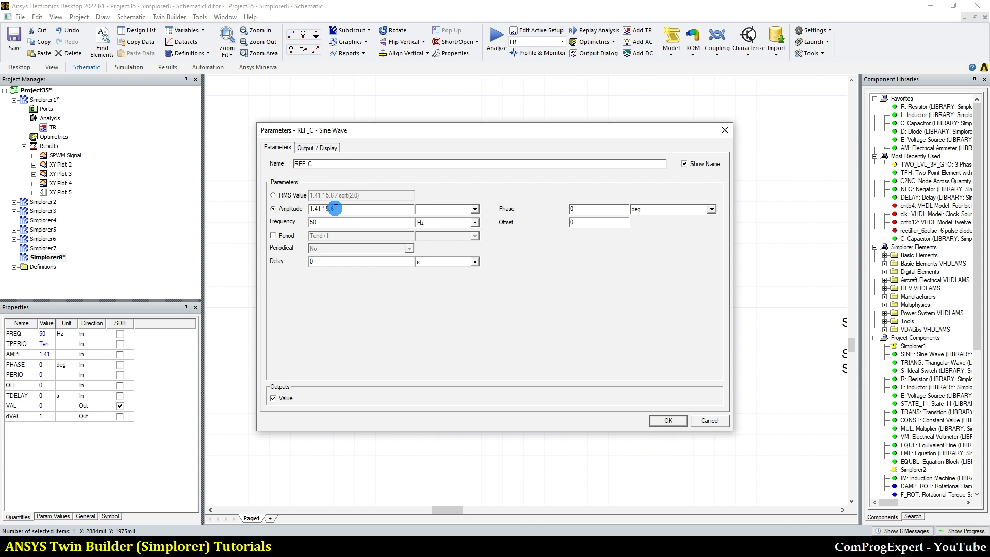
{"action": "left_click", "coordinate": [320, 222]}
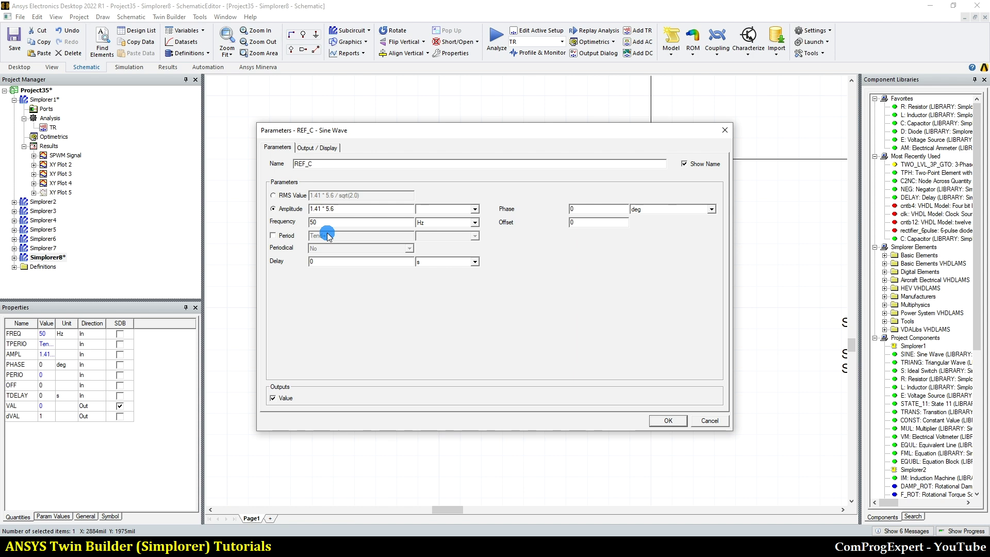
{"action": "left_click", "coordinate": [312, 222]}
{"action": "left_click", "coordinate": [668, 420]}
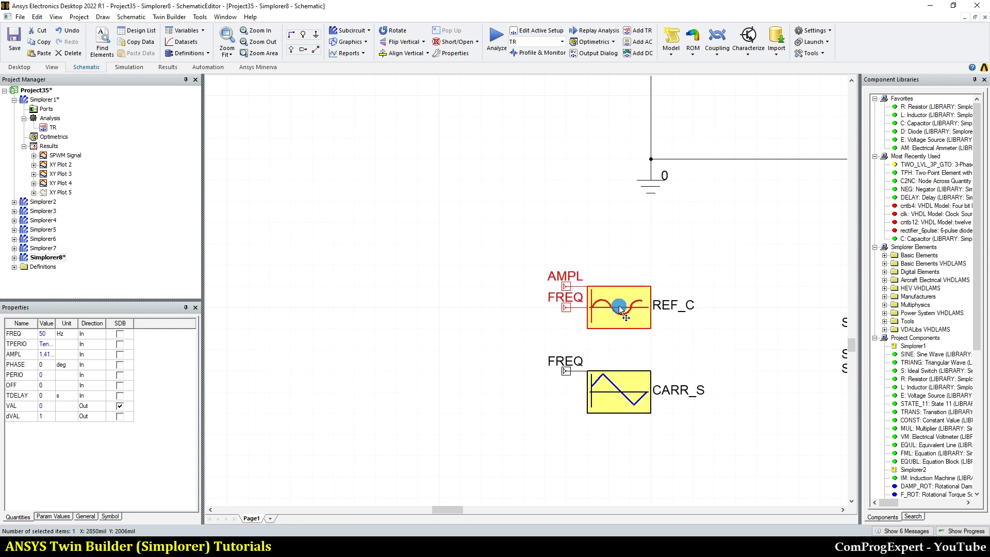
Hide the FREQ and AMPL pins of the REF_C sine wave block.
{"action": "double_click", "coordinate": [608, 312]}
{"action": "left_click", "coordinate": [317, 147]}
{"action": "left_click", "coordinate": [442, 217]}
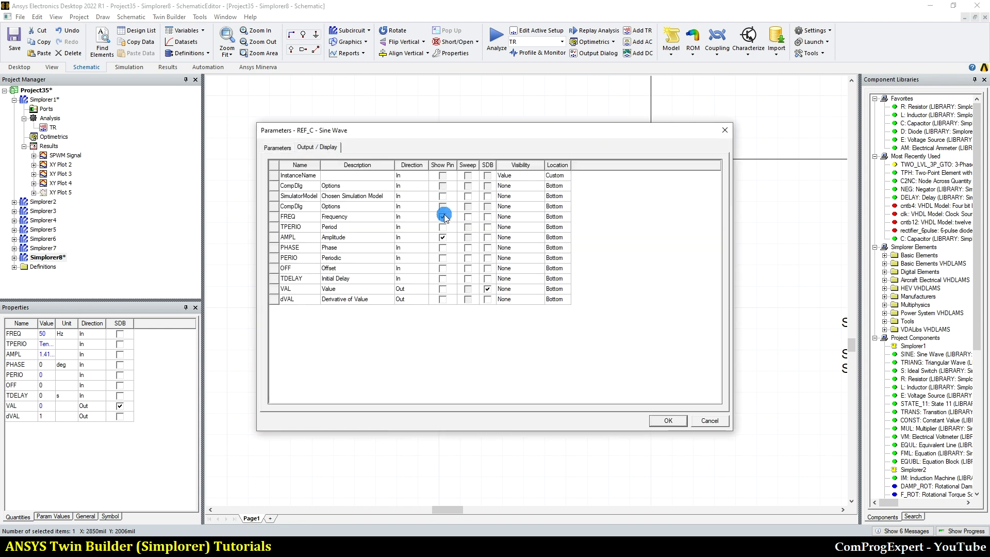
{"action": "left_click", "coordinate": [442, 237]}
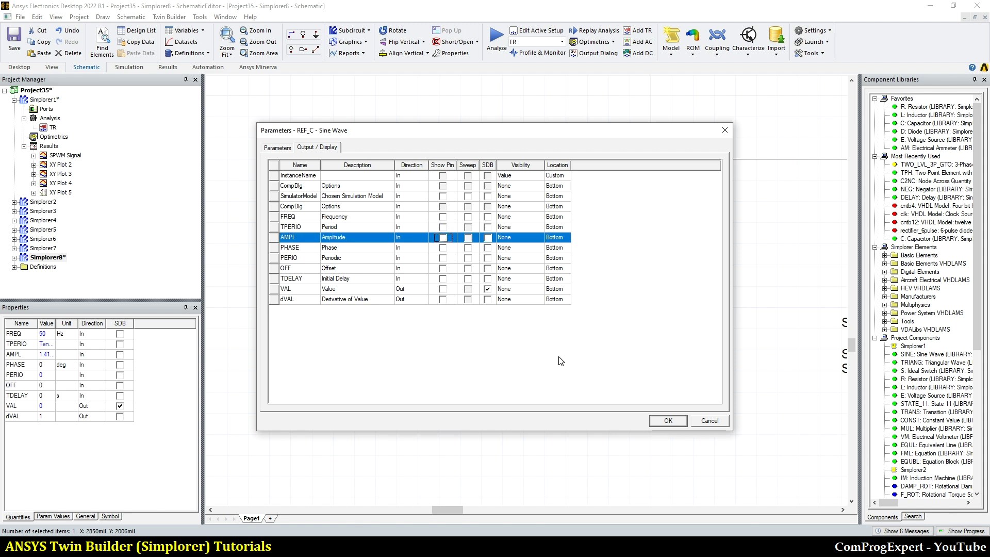
{"action": "left_click", "coordinate": [656, 427]}
Move the REF_C and CARR_S blocks away from the circuit, stacking CARR_S directly below REF_C.
{"action": "left_click", "coordinate": [458, 354]}
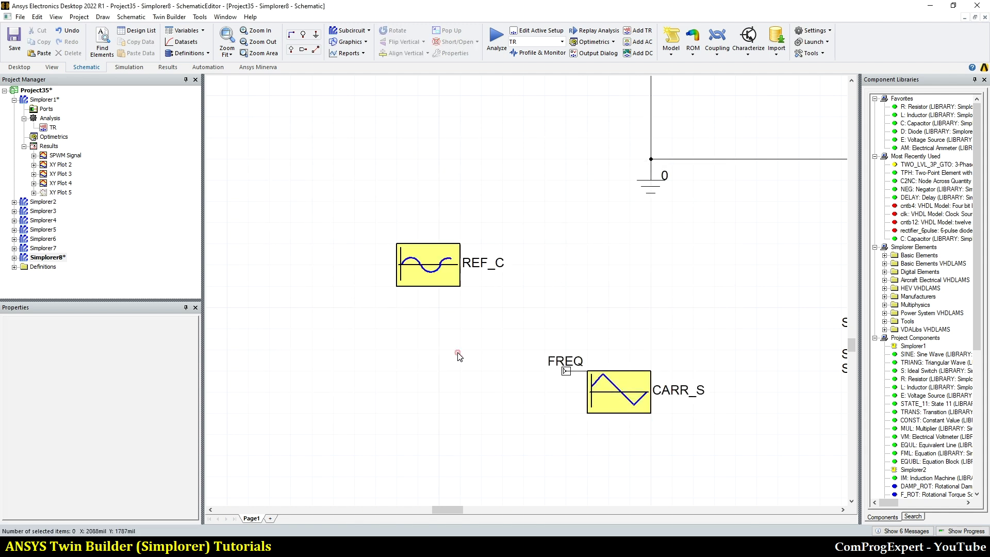
{"action": "left_click_drag", "start_coordinate": [619, 392], "coordinate": [428, 329]}
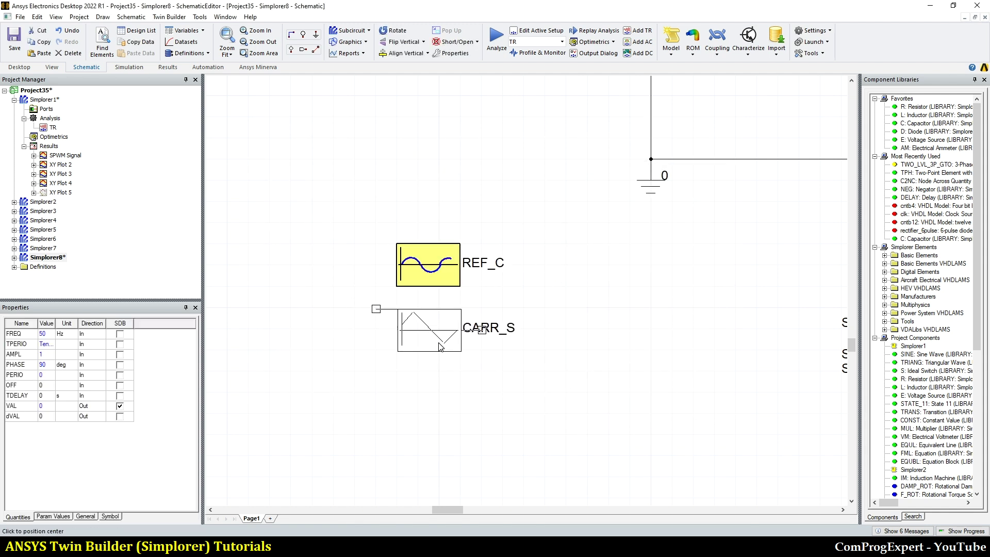
{"action": "left_click", "coordinate": [453, 386]}
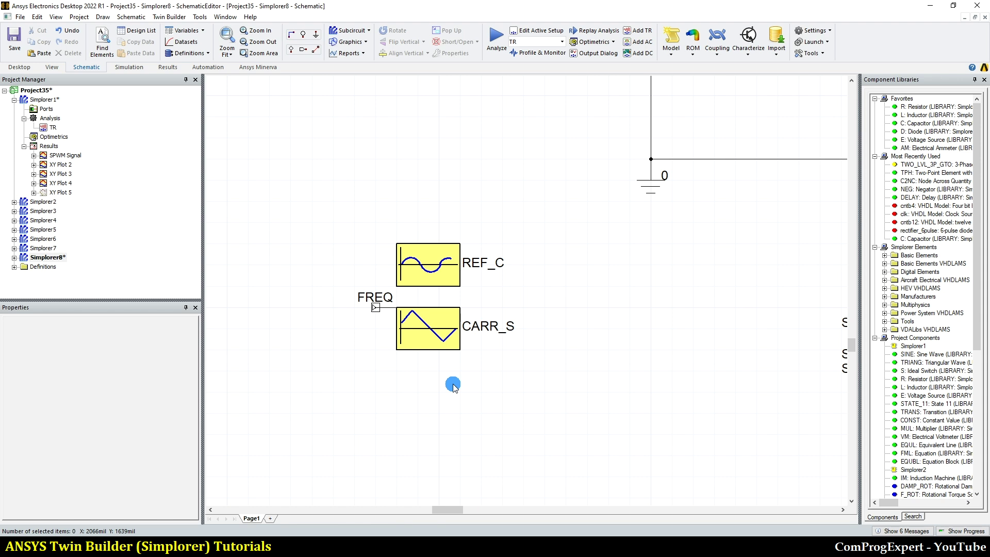
Switch to the hysteresis current control diagram in Paint, label the band height BW and mark its two halves with arrows.
{"action": "left_click", "coordinate": [311, 535]}
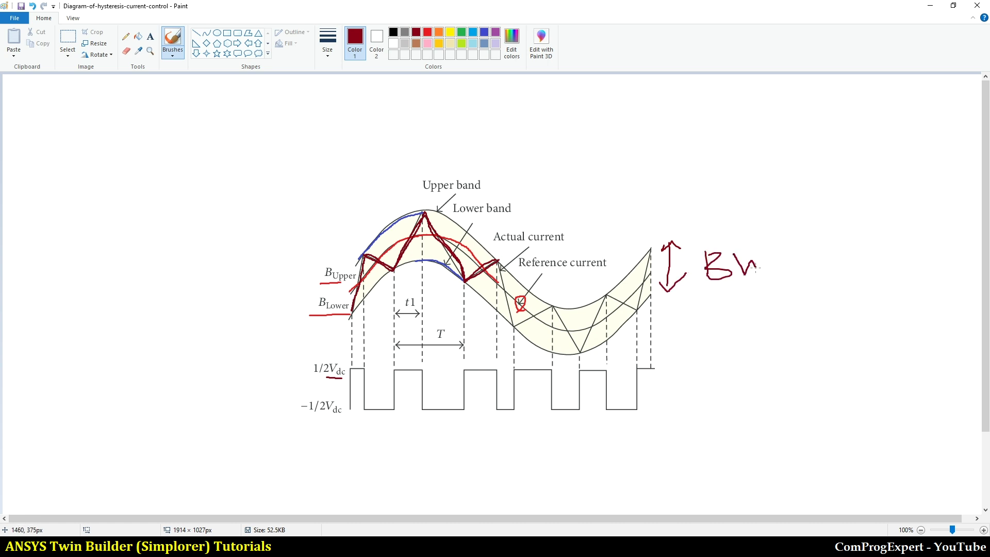
{"action": "left_click_drag", "start_coordinate": [772, 246], "coordinate": [773, 246]}
{"action": "left_click_drag", "start_coordinate": [641, 264], "coordinate": [640, 284]}
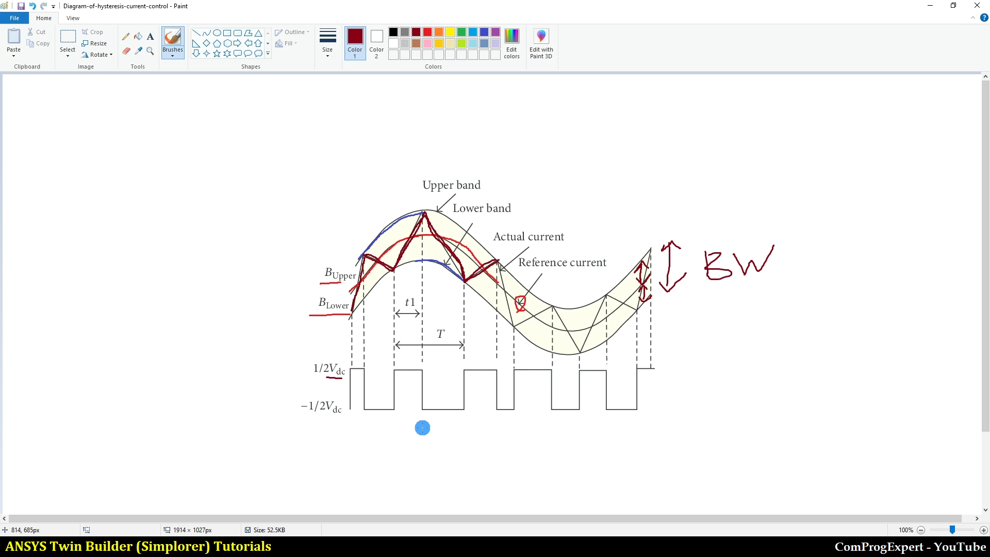
Return to the Simplorer8 schematic in Ansys Electronics Desktop and delete the CARR_S triangular wave block.
{"action": "key", "text": "alt+Tab"}
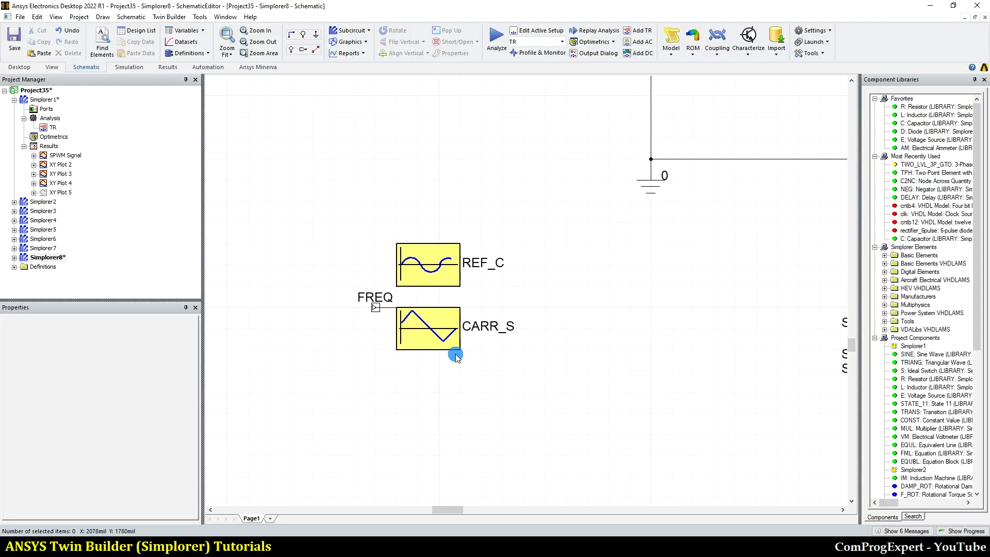
{"action": "left_click", "coordinate": [428, 340]}
{"action": "key", "text": "Delete"}
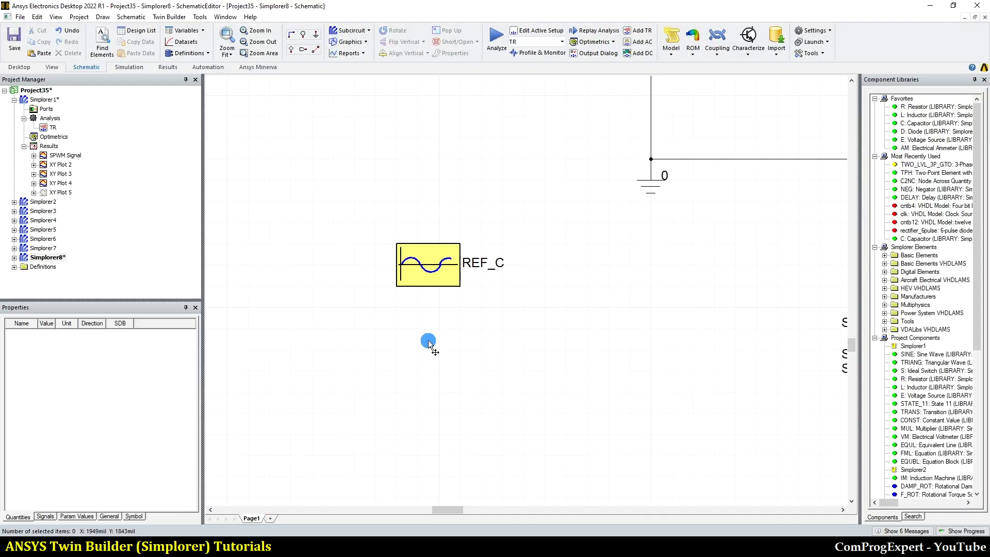
Search the component libraries for fml and place an FML_INIT initial values block below REF_C.
{"action": "scroll", "coordinate": [428, 340], "scroll_direction": "down", "scroll_amount": 1}
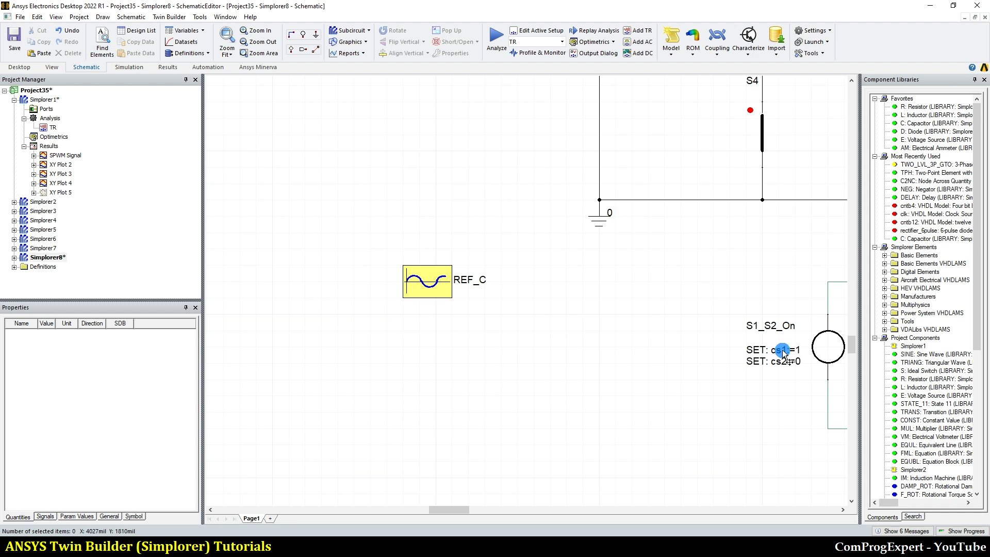
{"action": "left_click_drag", "start_coordinate": [861, 364], "coordinate": [741, 363]}
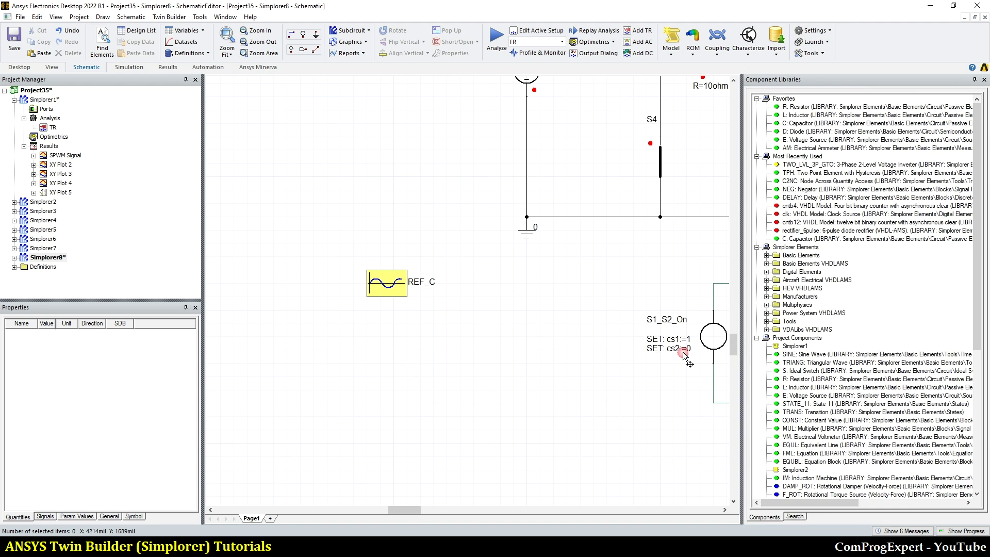
{"action": "scroll", "coordinate": [808, 322], "scroll_direction": "down", "scroll_amount": 4}
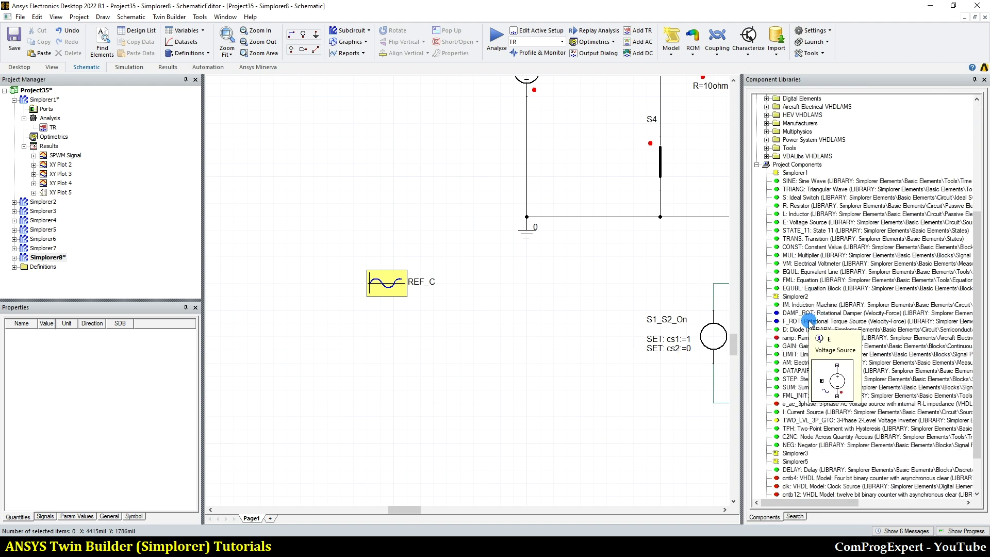
{"action": "left_click", "coordinate": [57, 258]}
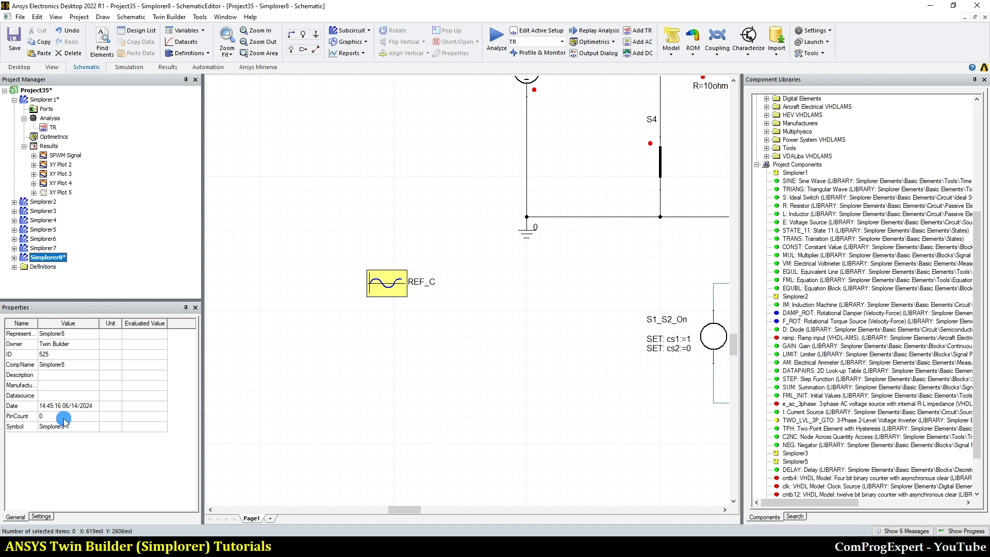
{"action": "left_click", "coordinate": [789, 517]}
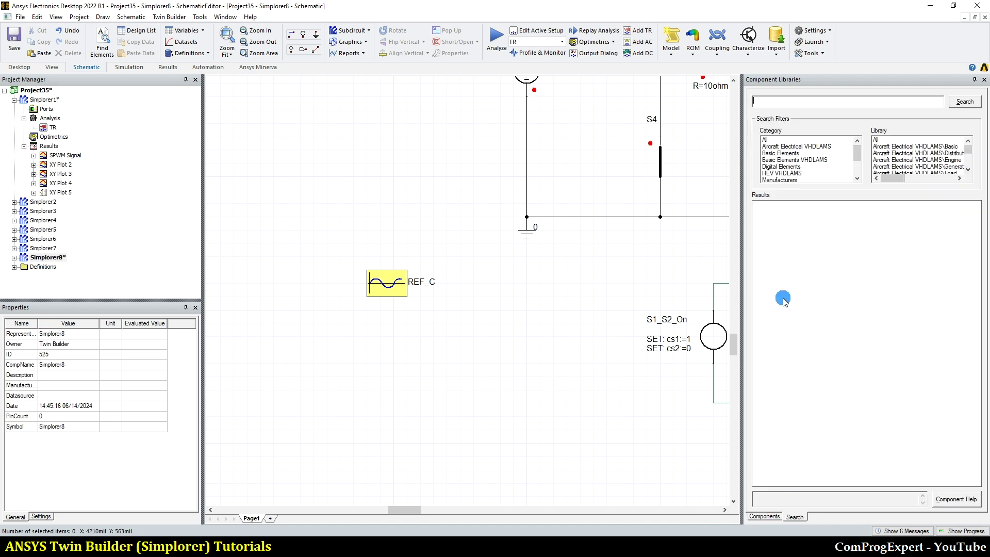
{"action": "type", "text": "fml"}
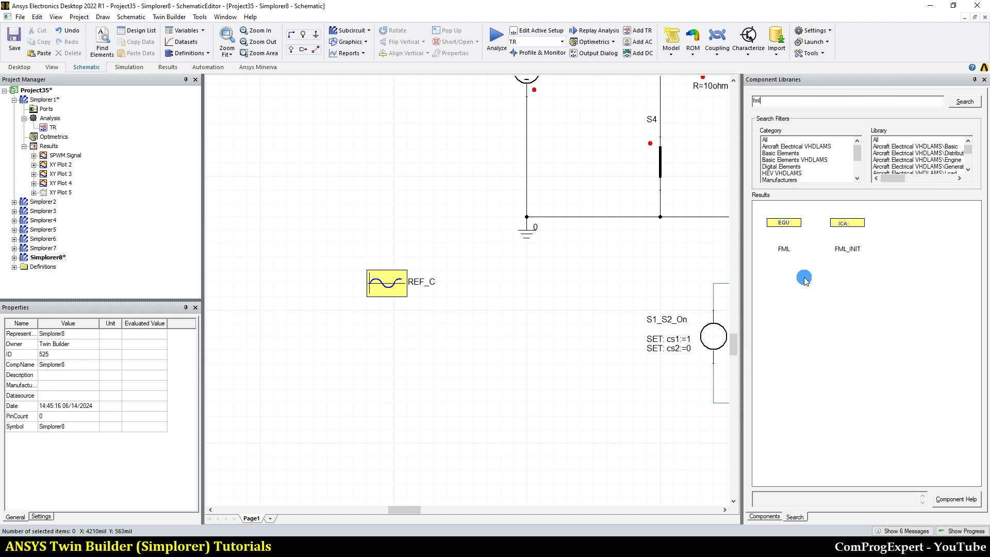
{"action": "left_click", "coordinate": [846, 229]}
{"action": "left_click", "coordinate": [388, 336]}
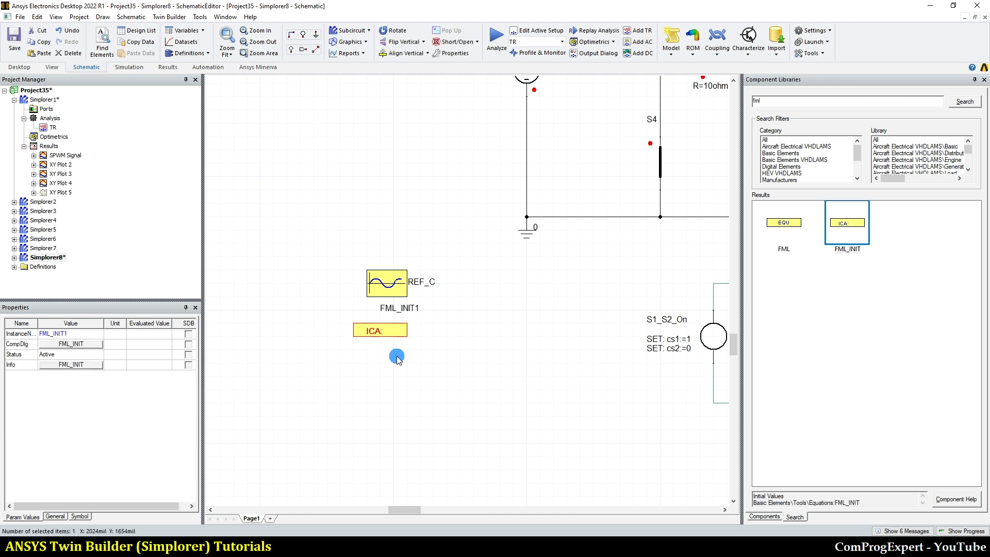
Add the equation BW := 0.2 to the FML_INIT1 initial values block.
{"action": "double_click", "coordinate": [382, 335]}
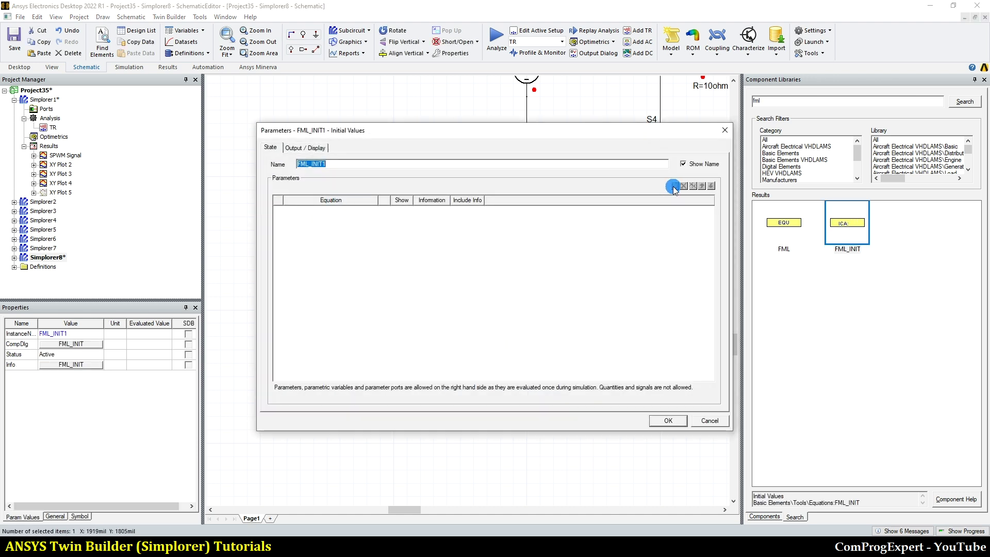
{"action": "left_click", "coordinate": [675, 185]}
{"action": "left_click", "coordinate": [330, 226]}
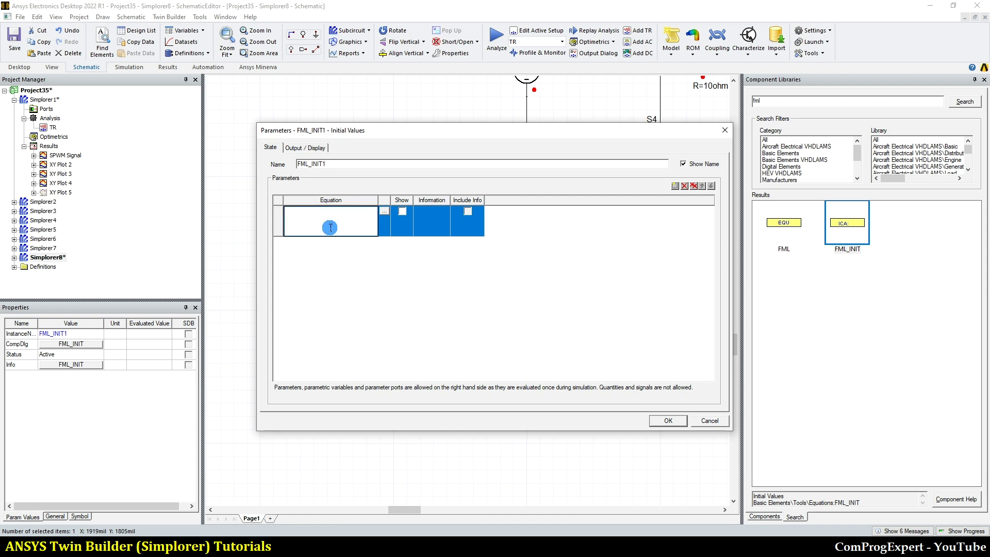
{"action": "type", "text": "BW := 0.2"}
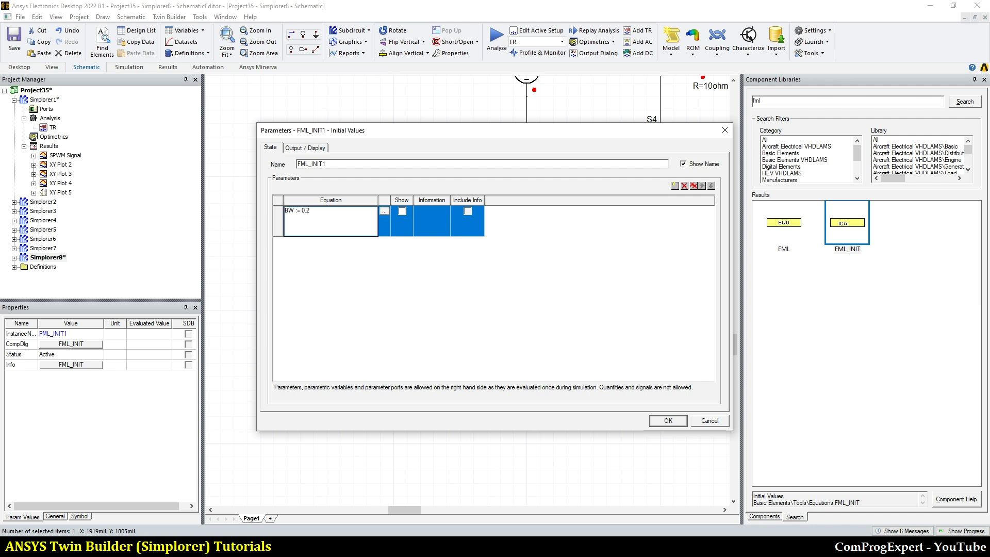
{"action": "left_click", "coordinate": [329, 229]}
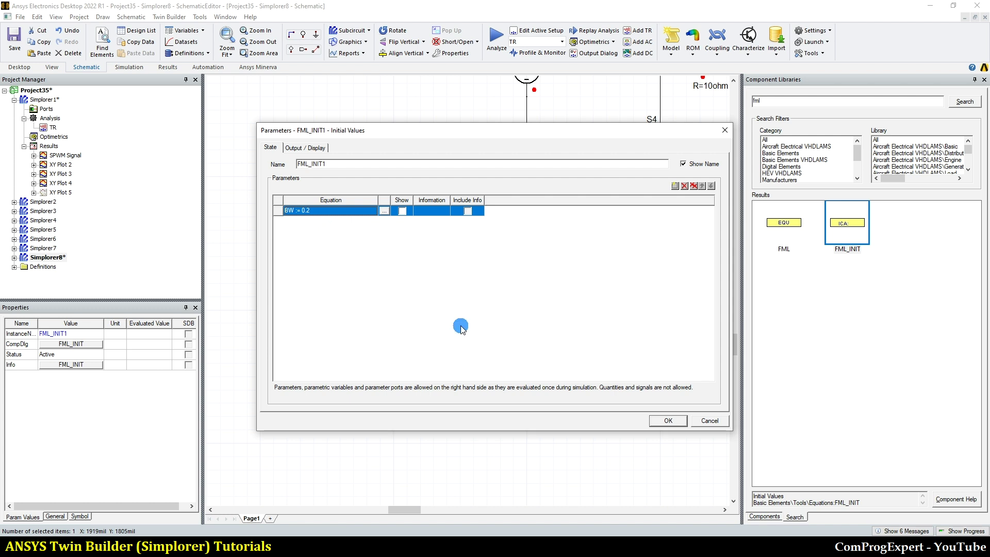
{"action": "left_click", "coordinate": [667, 420]}
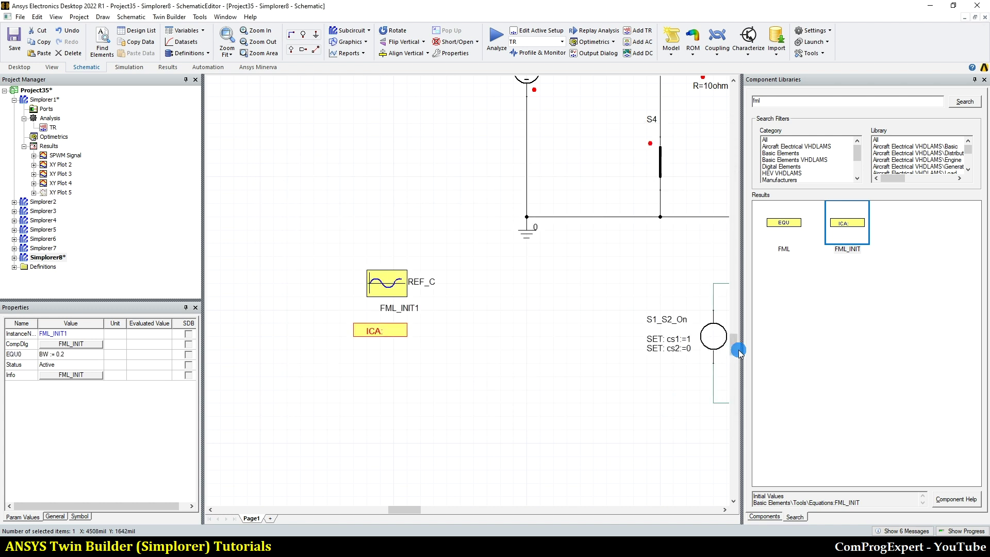
Make S1_S2_On an active state in the state graph.
{"action": "left_click_drag", "start_coordinate": [741, 350], "coordinate": [895, 351]}
{"action": "scroll", "coordinate": [568, 376], "scroll_direction": "down", "scroll_amount": 3}
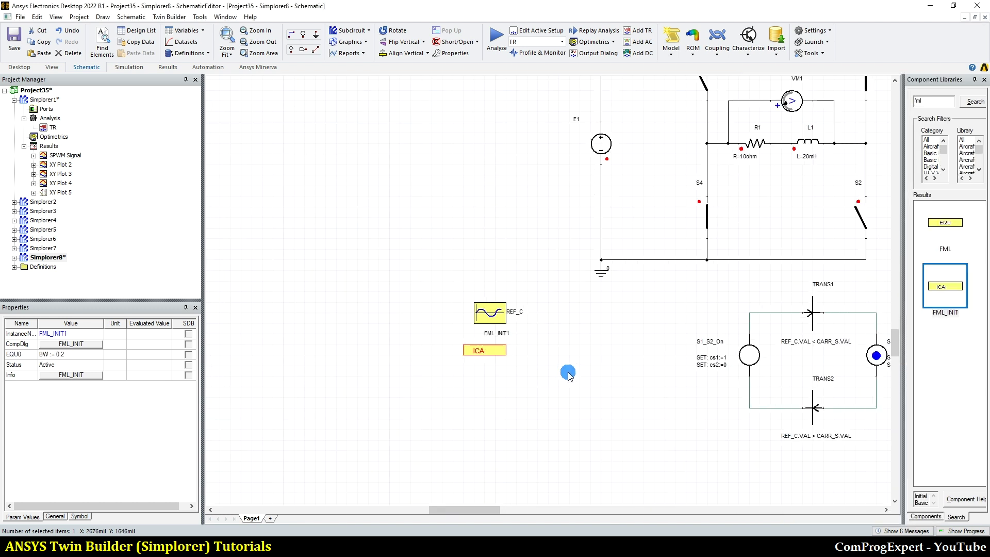
{"action": "scroll", "coordinate": [810, 391], "scroll_direction": "up", "scroll_amount": 3}
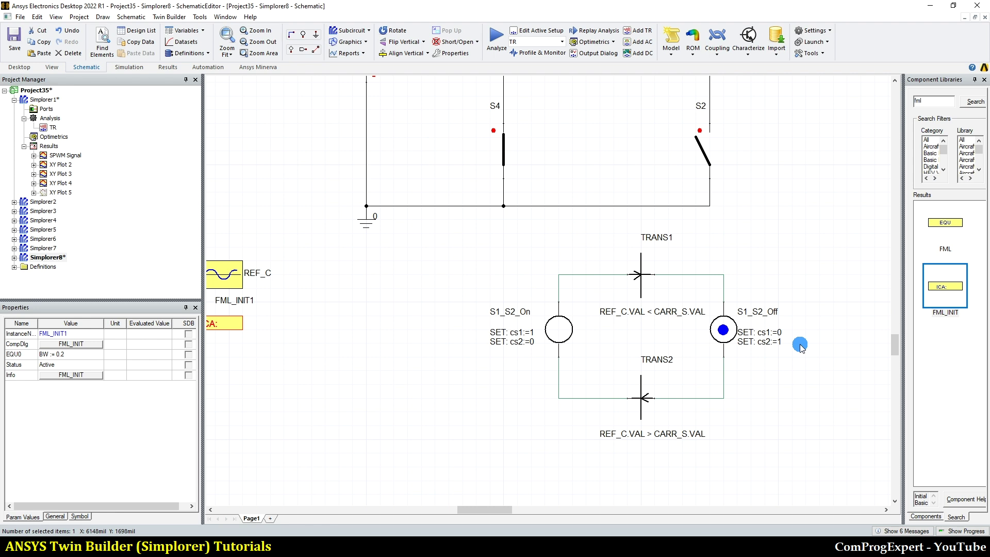
{"action": "double_click", "coordinate": [559, 333]}
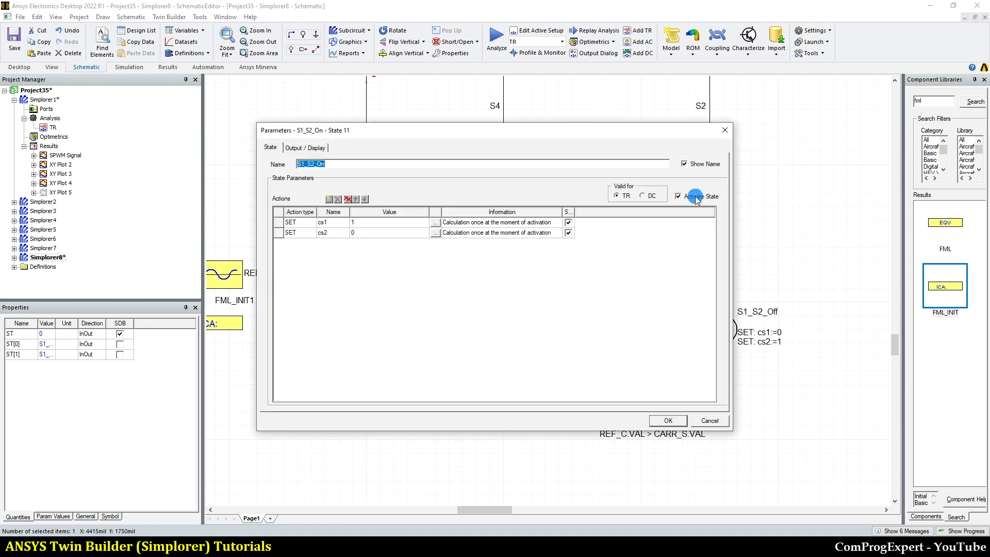
{"action": "left_click", "coordinate": [664, 413]}
{"action": "left_click", "coordinate": [789, 217]}
Move the REF_C and FML_INIT1 blocks together to sit beside the S1_S2_On state.
{"action": "left_click", "coordinate": [226, 273]}
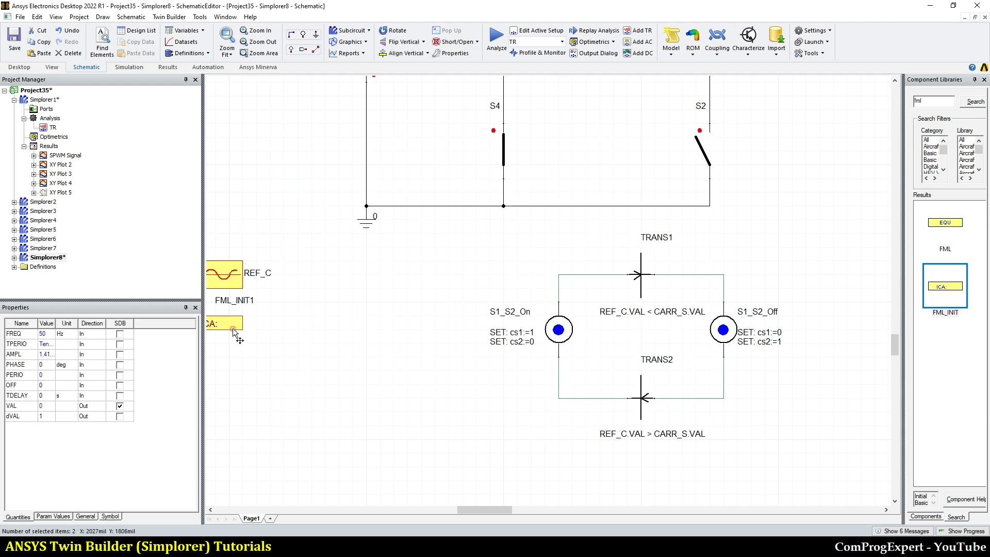
{"action": "left_click_drag", "start_coordinate": [239, 273], "coordinate": [406, 313]}
{"action": "left_click", "coordinate": [811, 258]}
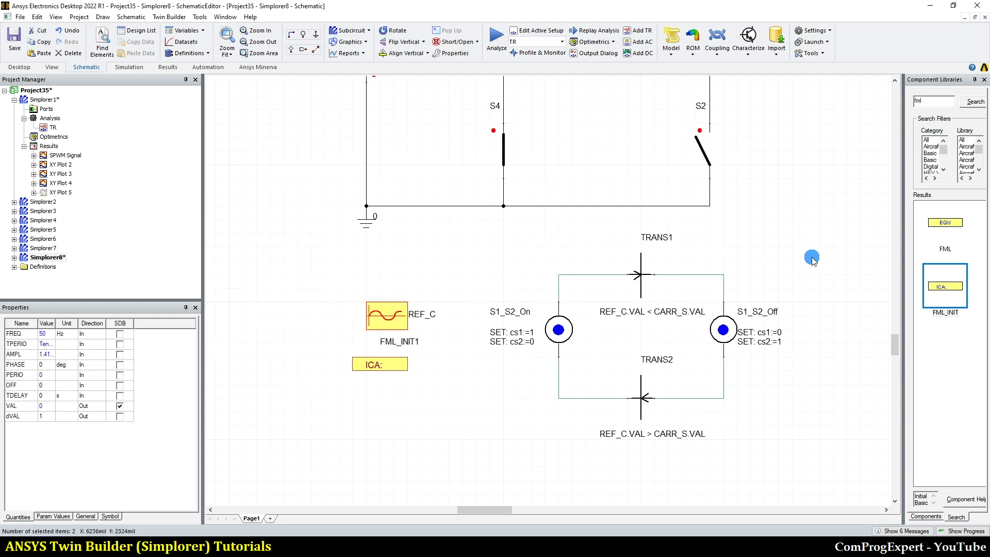
{"action": "scroll", "coordinate": [679, 302], "scroll_direction": "up", "scroll_amount": 1}
{"action": "left_click", "coordinate": [628, 268]}
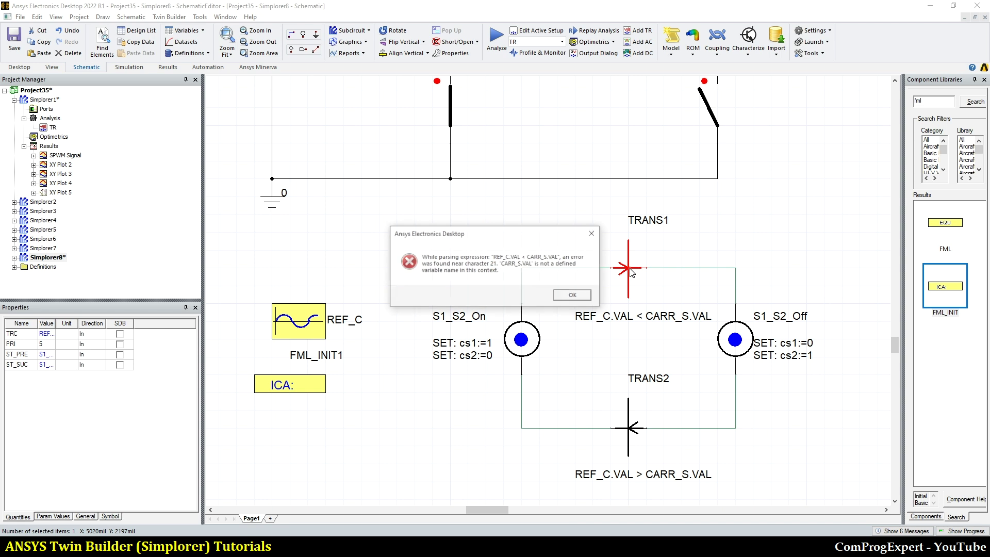
{"action": "left_click", "coordinate": [569, 295]}
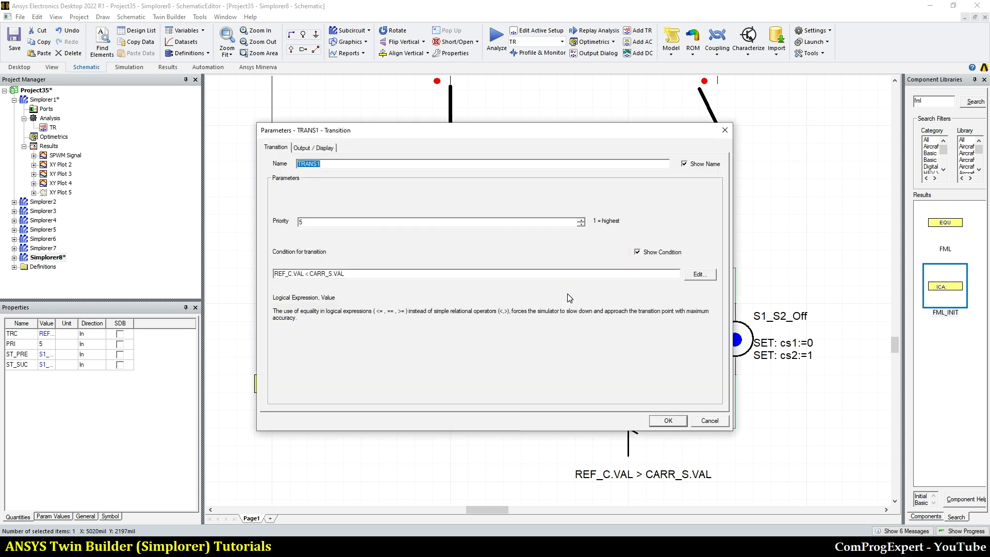
{"action": "left_click_drag", "start_coordinate": [353, 273], "coordinate": [334, 274]}
{"action": "key", "text": "ctrl+a"}
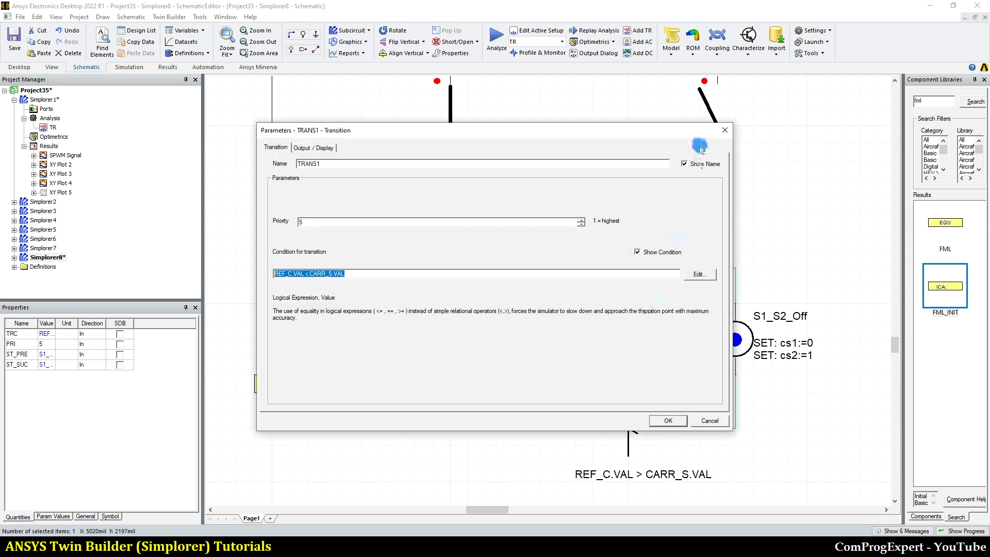
{"action": "left_click", "coordinate": [721, 133]}
{"action": "scroll", "coordinate": [552, 332], "scroll_direction": "down", "scroll_amount": 5}
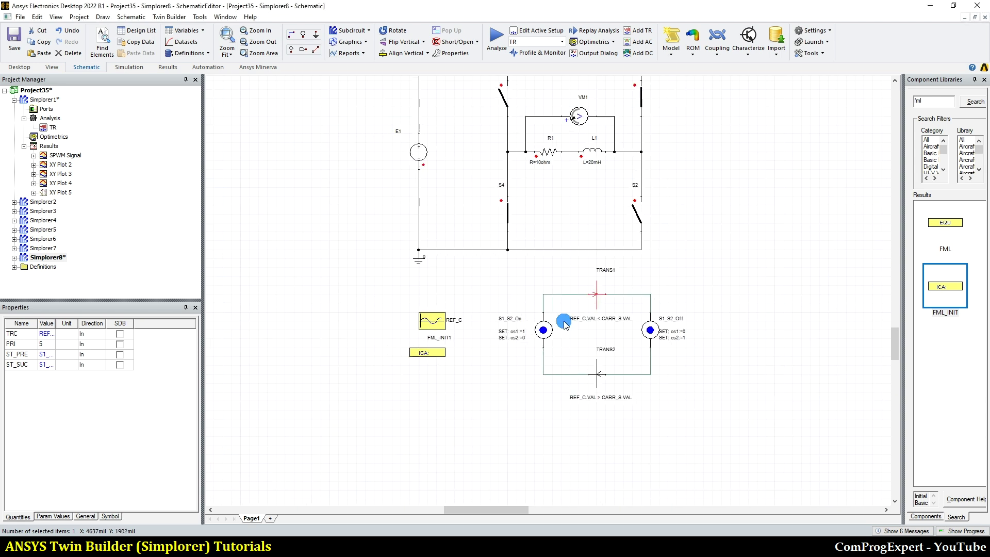
{"action": "scroll", "coordinate": [568, 141], "scroll_direction": "up", "scroll_amount": 2}
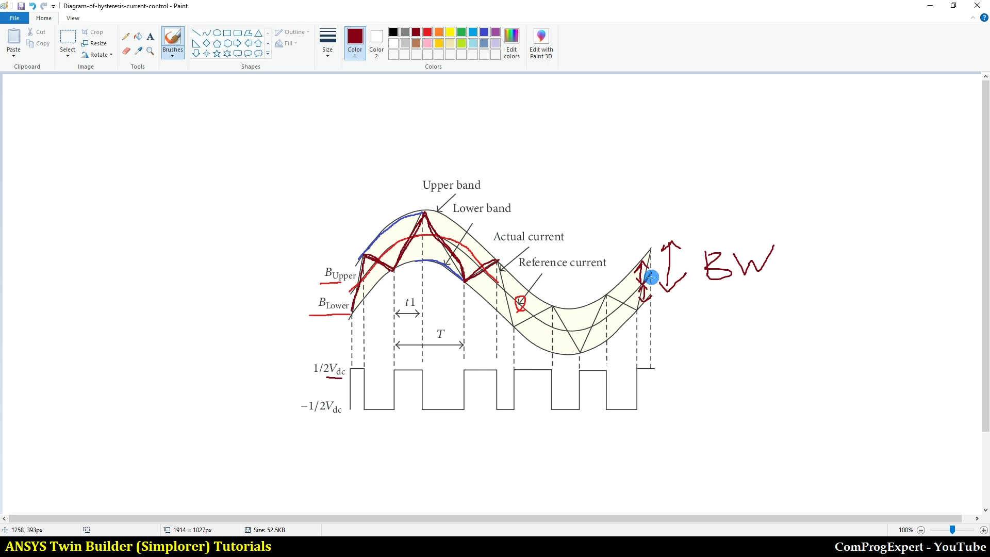
Switch back to Ansys Electronics Desktop and set the transition condition of TRANS2 to Ref_c.val < (-BW/2).
{"action": "left_click", "coordinate": [293, 529]}
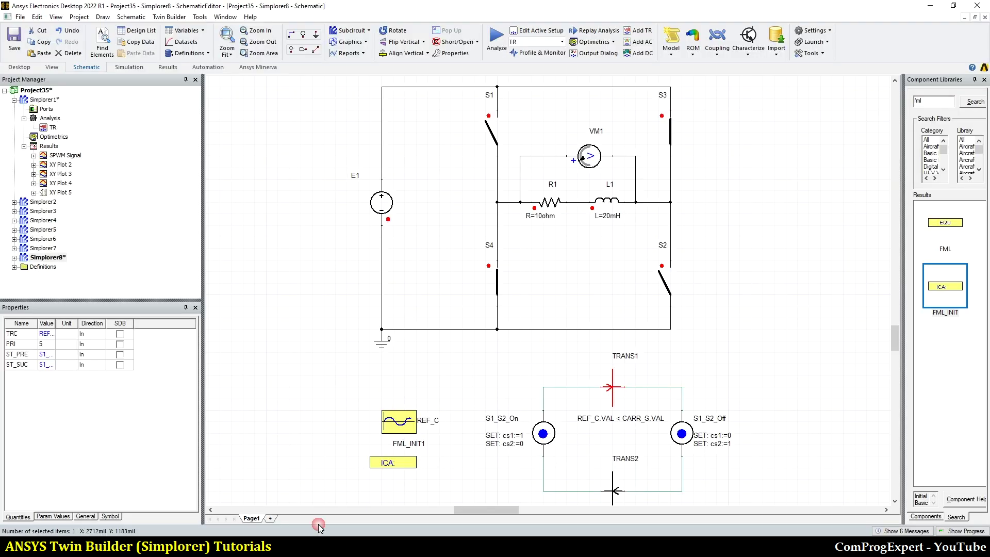
{"action": "scroll", "coordinate": [625, 460], "scroll_direction": "down", "scroll_amount": 3}
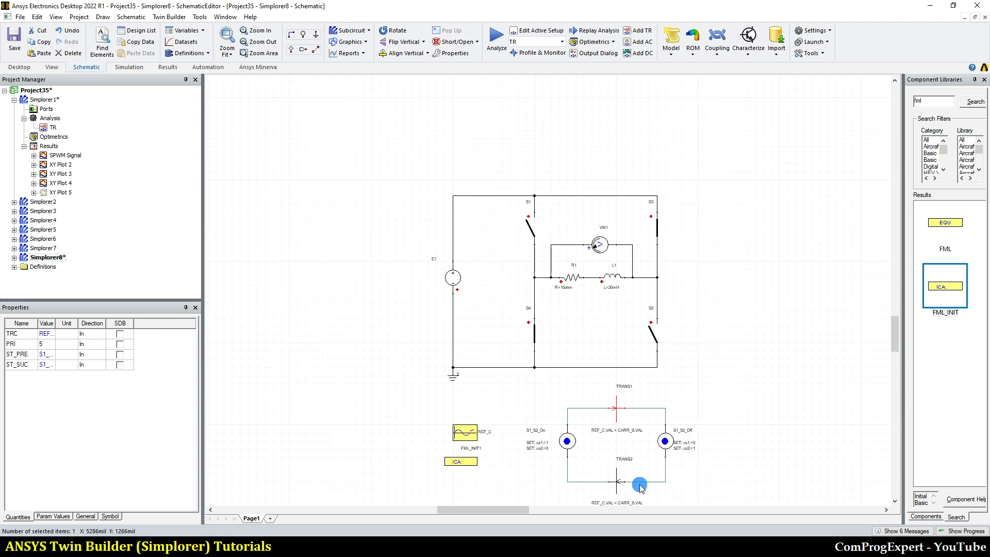
{"action": "scroll", "coordinate": [720, 448], "scroll_direction": "up", "scroll_amount": 2}
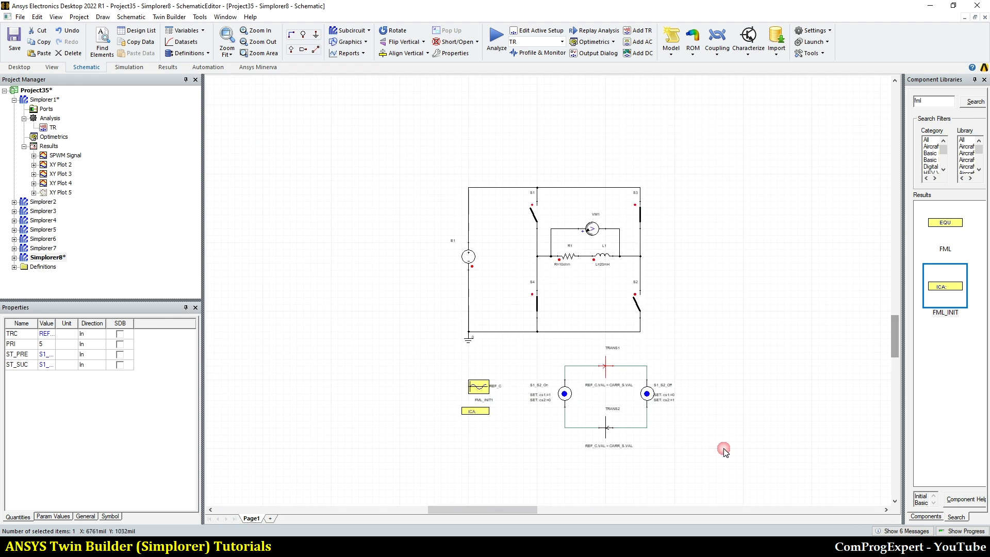
{"action": "scroll", "coordinate": [559, 302], "scroll_direction": "up", "scroll_amount": 1}
{"action": "left_click", "coordinate": [565, 414]}
{"action": "left_click", "coordinate": [563, 298]}
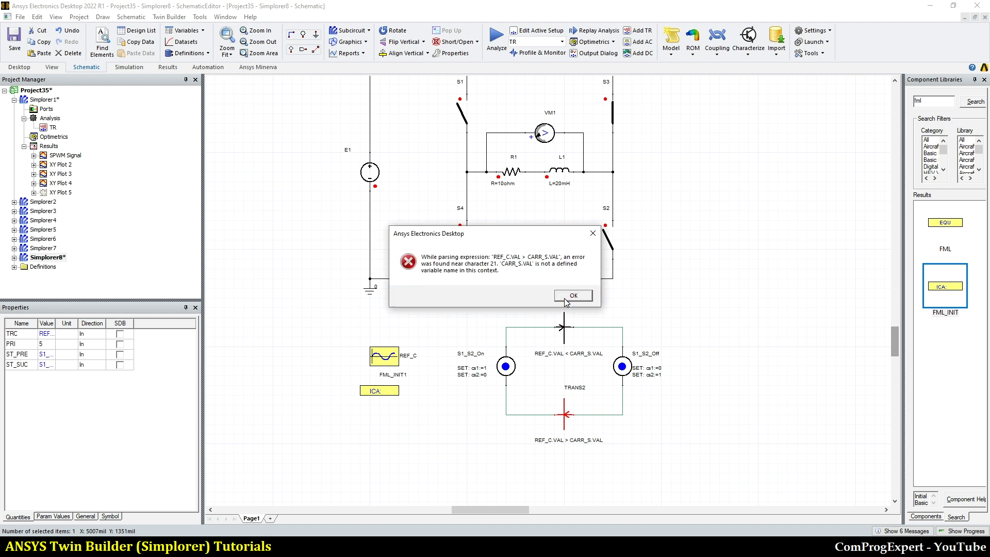
{"action": "left_click_drag", "start_coordinate": [378, 277], "coordinate": [230, 276]}
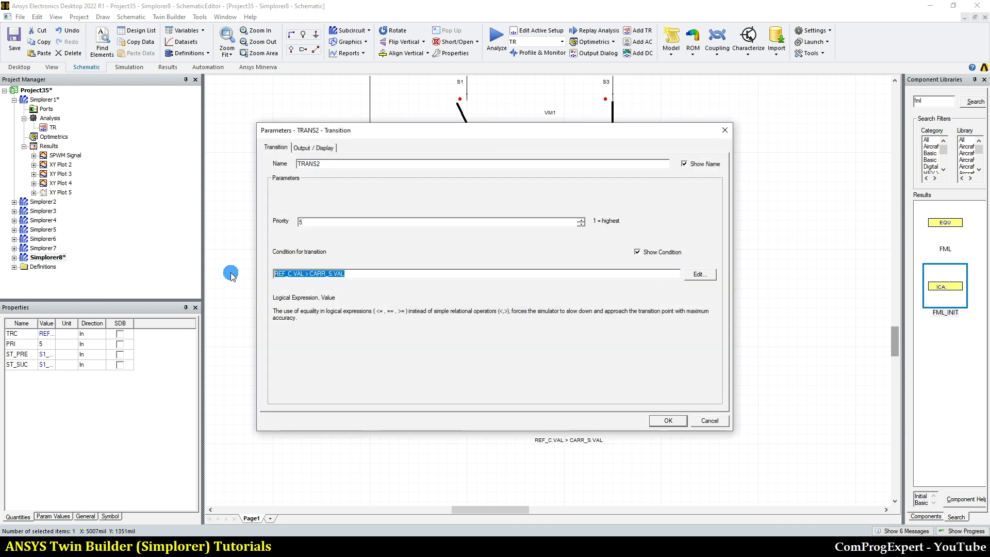
{"action": "type", "text": "ef_c.val < (-BW/2"}
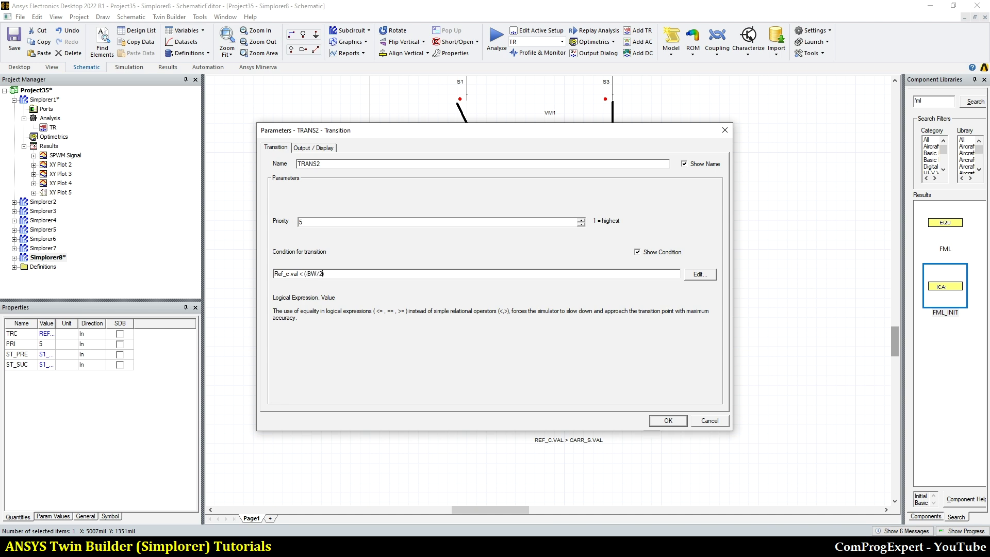
{"action": "key", "text": "Return"}
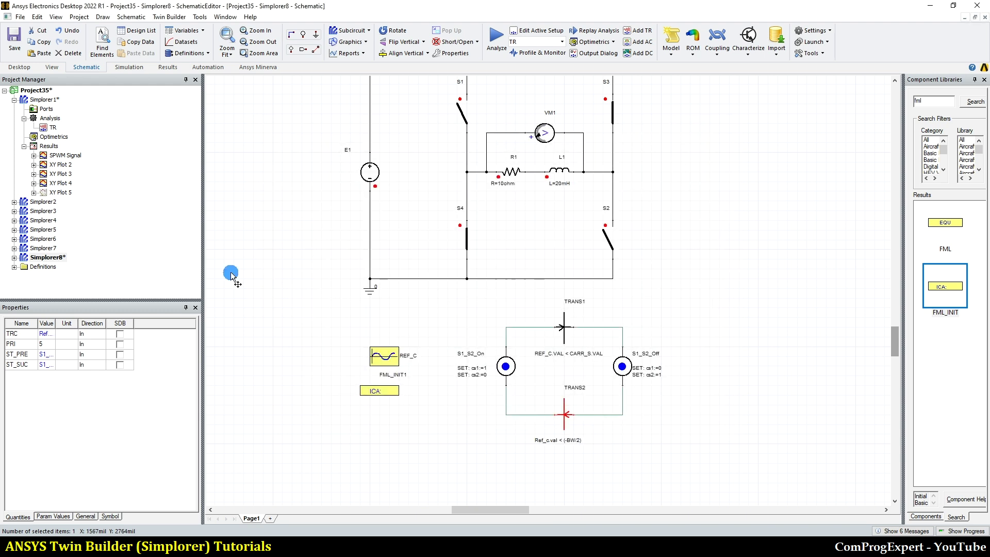
Examine the parameters and output quantities of resistor R1, looking for the name of its current output.
{"action": "left_click", "coordinate": [742, 196]}
{"action": "scroll", "coordinate": [543, 99], "scroll_direction": "up", "scroll_amount": 3}
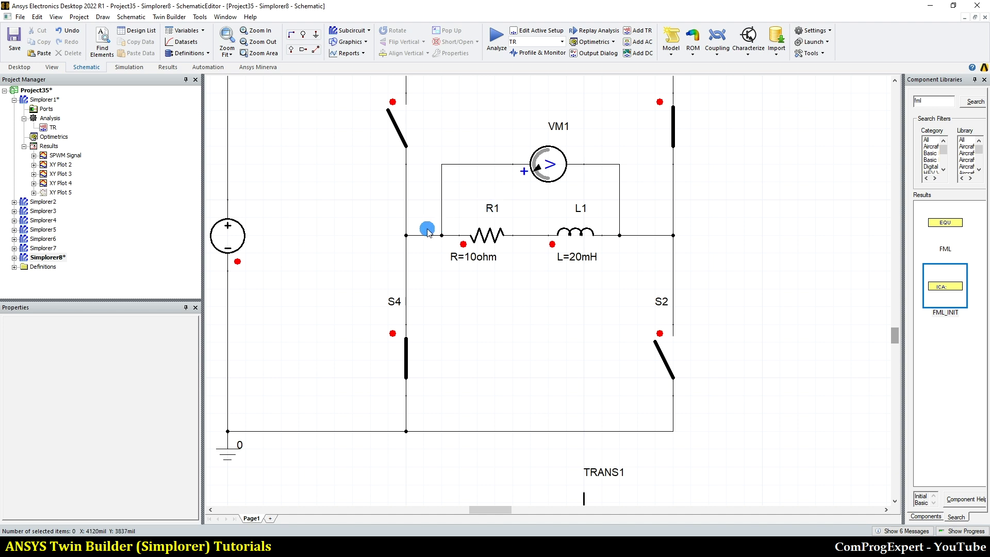
{"action": "left_click_drag", "start_coordinate": [903, 248], "coordinate": [862, 247]}
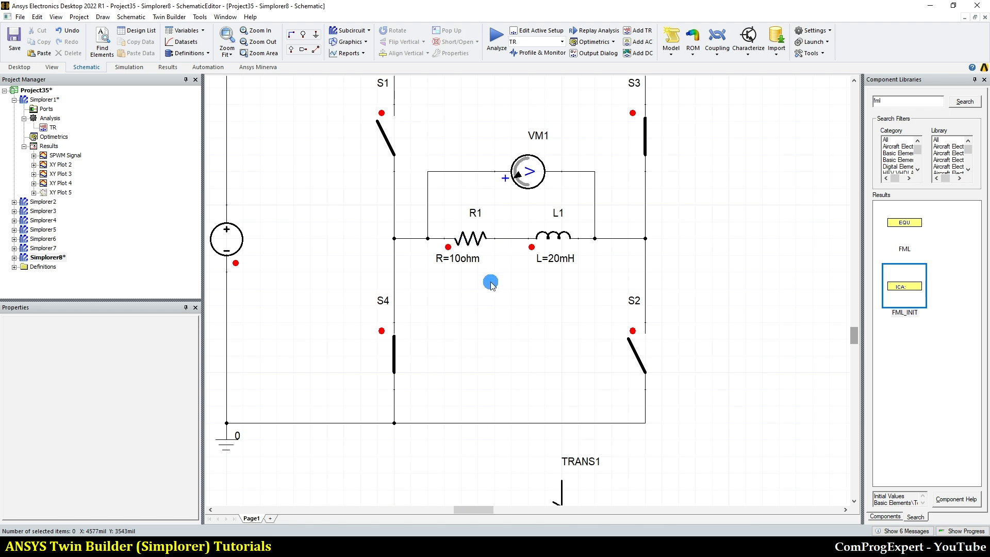
{"action": "double_click", "coordinate": [470, 238]}
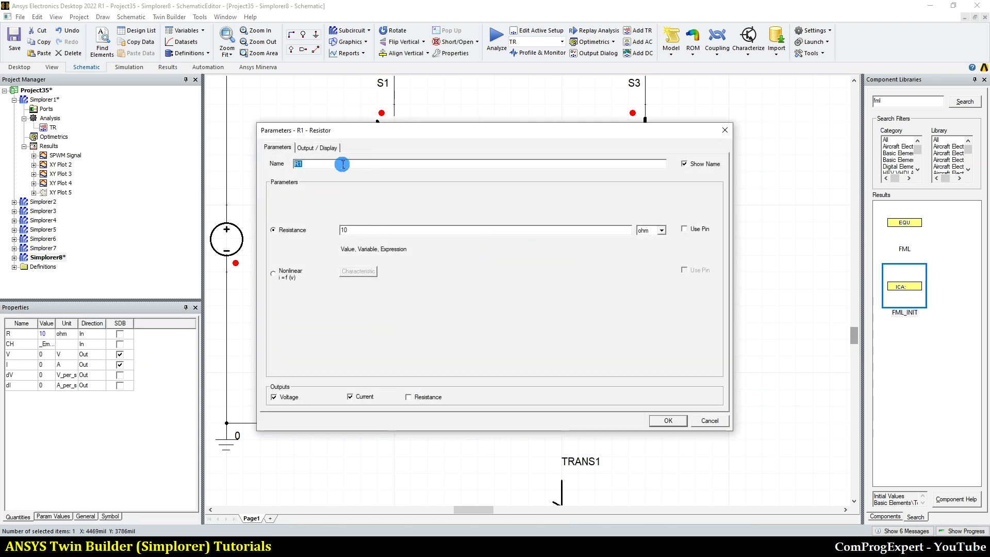
{"action": "left_click", "coordinate": [333, 149]}
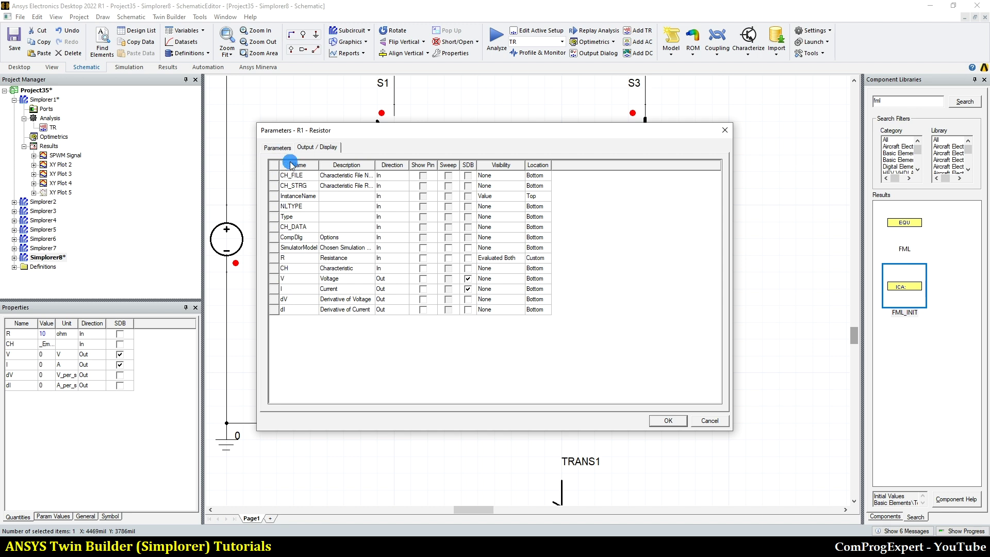
{"action": "left_click", "coordinate": [281, 148]}
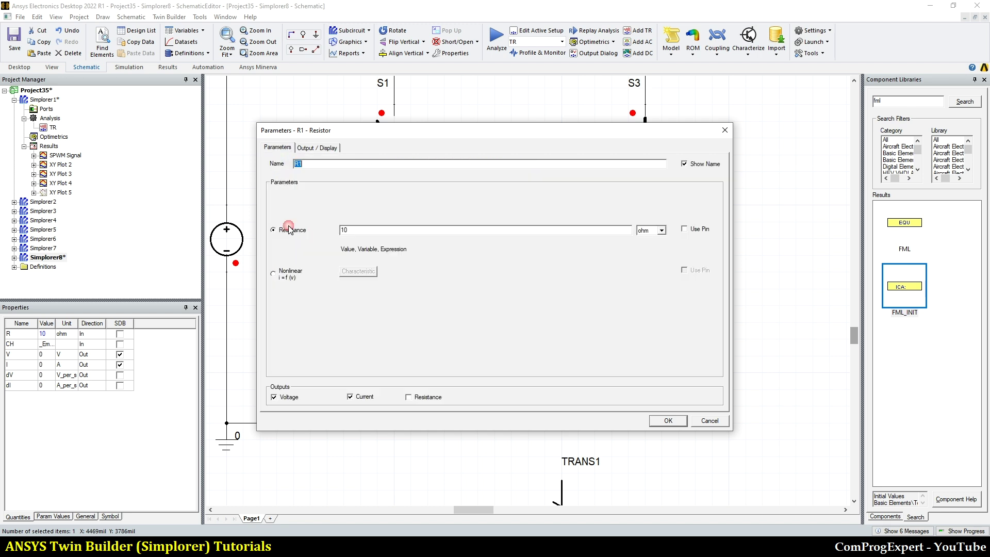
{"action": "left_click", "coordinate": [724, 130]}
Change the transition condition of TRANS2 to R1.I < (Ref_c.val - BW/2), checking it against the hysteresis diagram in Paint.
{"action": "scroll", "coordinate": [718, 294], "scroll_direction": "down", "scroll_amount": 3}
{"action": "scroll", "coordinate": [701, 307], "scroll_direction": "up", "scroll_amount": 5}
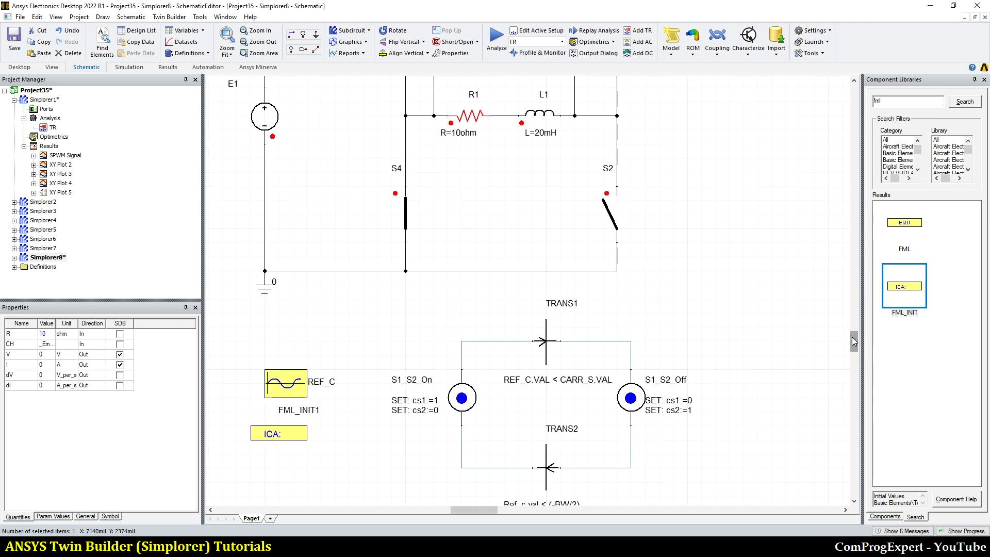
{"action": "scroll", "coordinate": [851, 336], "scroll_direction": "down", "scroll_amount": 2}
{"action": "double_click", "coordinate": [544, 400]}
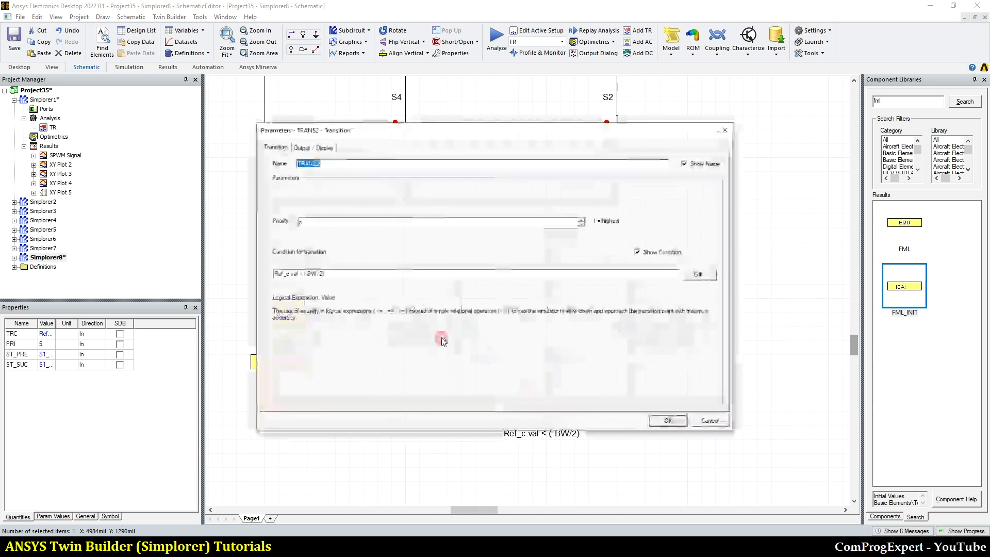
{"action": "left_click", "coordinate": [309, 274]}
{"action": "type", "text": "R"}
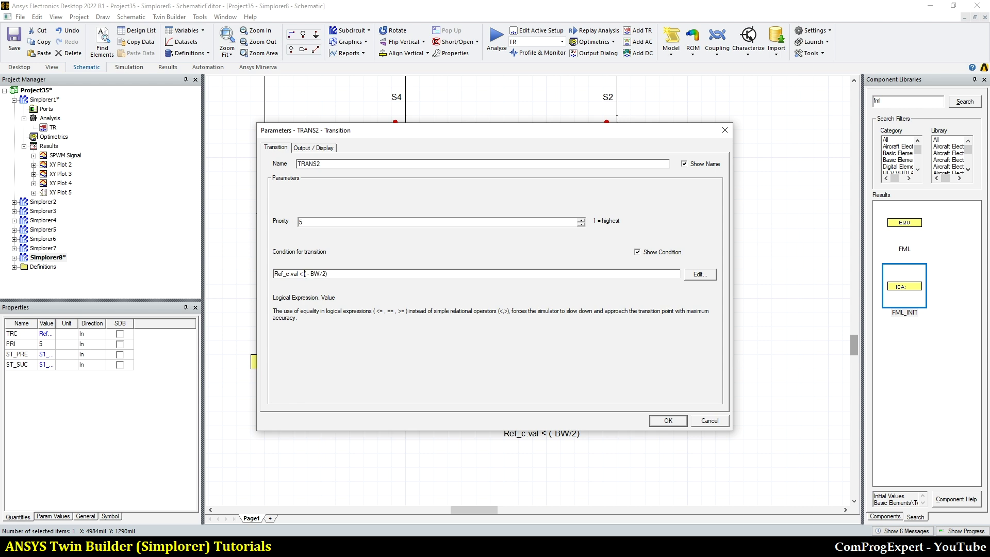
{"action": "type", "text": "R1.I"}
{"action": "key", "text": "Delete"}
{"action": "type", "text": "Ref_c.val"}
{"action": "left_click", "coordinate": [287, 273]}
{"action": "left_click_drag", "start_coordinate": [270, 274], "coordinate": [303, 276]}
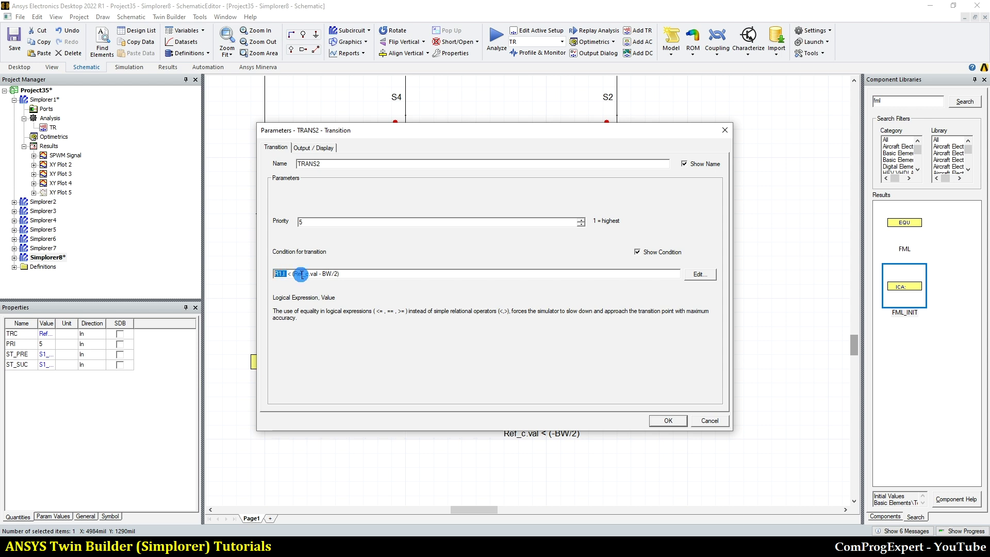
{"action": "left_click", "coordinate": [320, 539]}
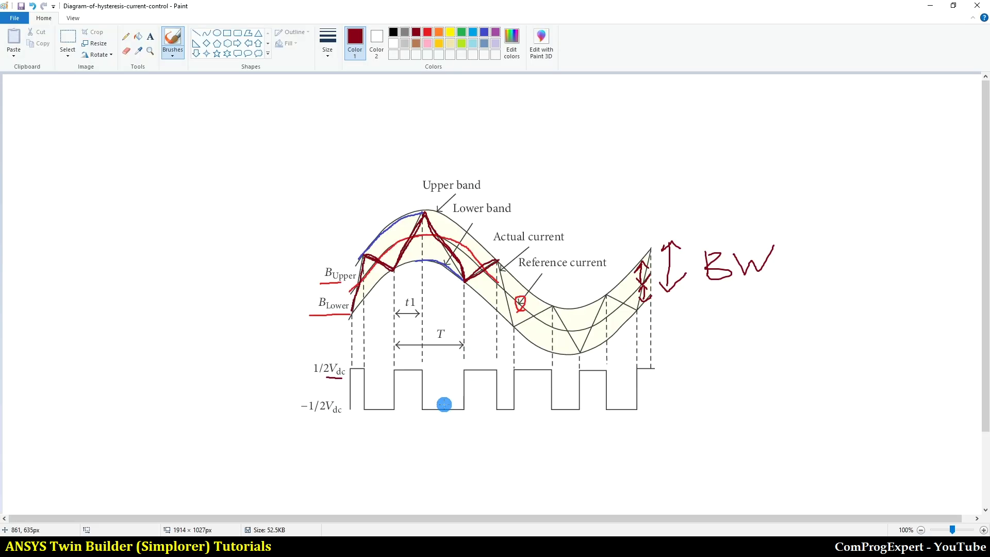
{"action": "left_click", "coordinate": [330, 541]}
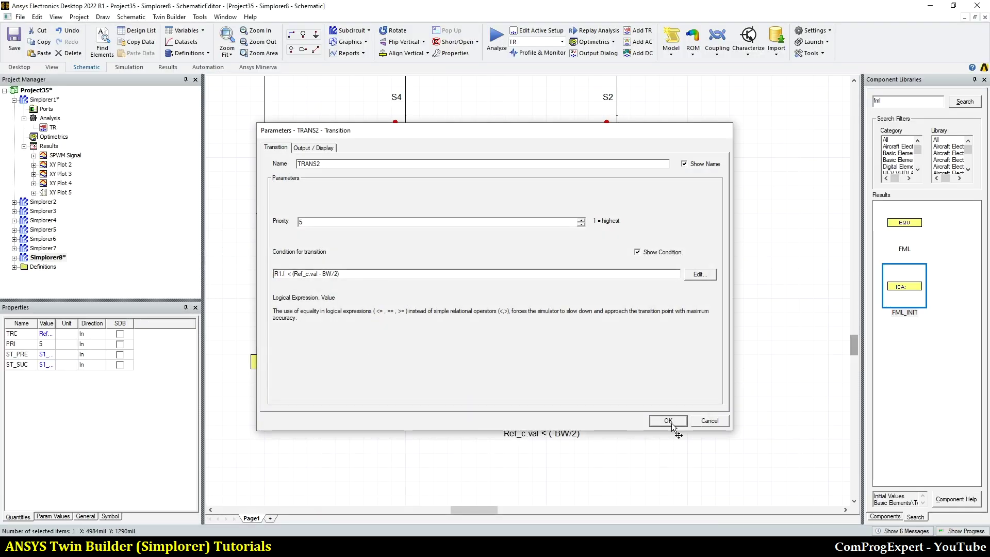
{"action": "left_click", "coordinate": [668, 420]}
Examine the actions of the S1_S2_Off state and compare the TRANS2 condition with the inverter switches.
{"action": "left_click", "coordinate": [562, 401]}
{"action": "scroll", "coordinate": [561, 401], "scroll_direction": "down", "scroll_amount": 2}
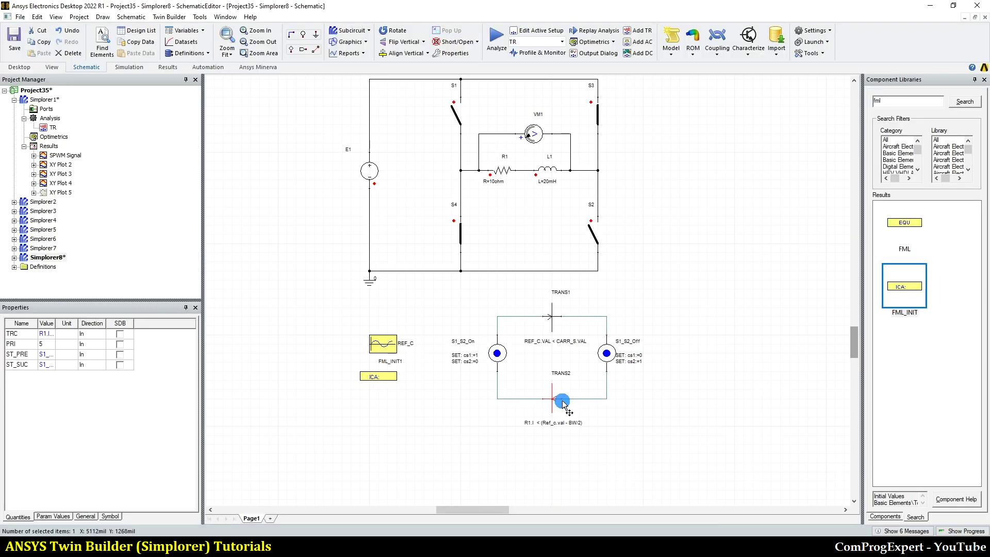
{"action": "scroll", "coordinate": [514, 378], "scroll_direction": "up", "scroll_amount": 1}
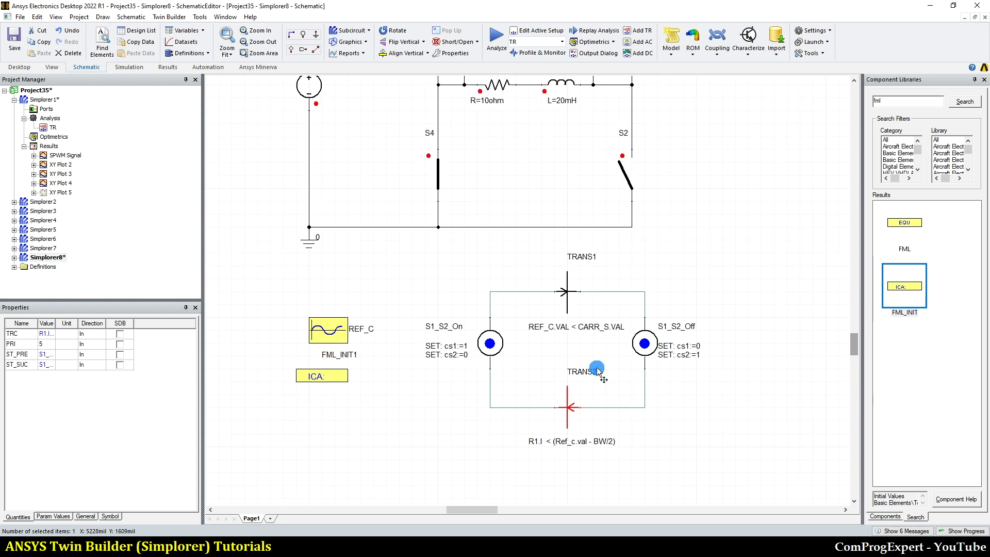
{"action": "double_click", "coordinate": [644, 343]}
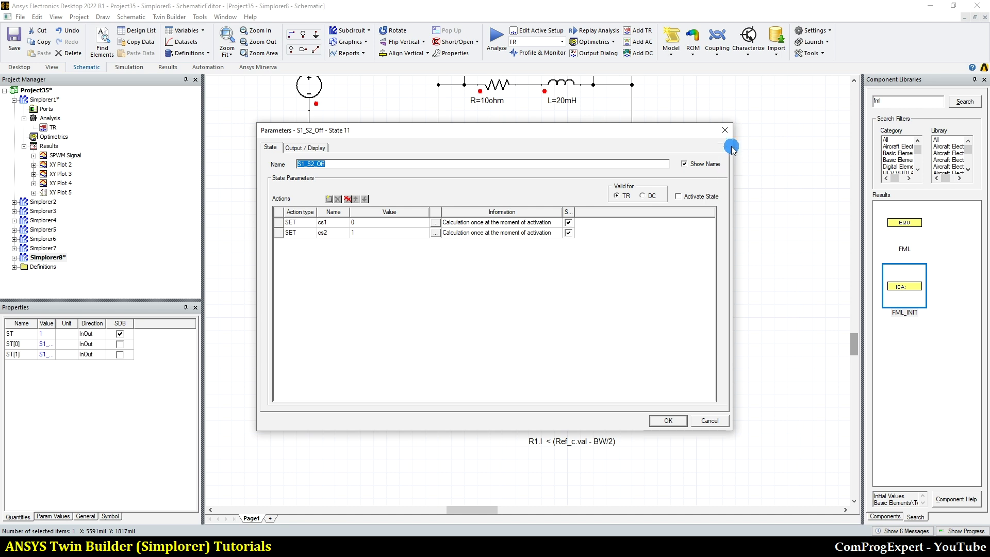
{"action": "left_click", "coordinate": [725, 130]}
{"action": "scroll", "coordinate": [618, 342], "scroll_direction": "down", "scroll_amount": 2}
{"action": "scroll", "coordinate": [598, 315], "scroll_direction": "up", "scroll_amount": 3}
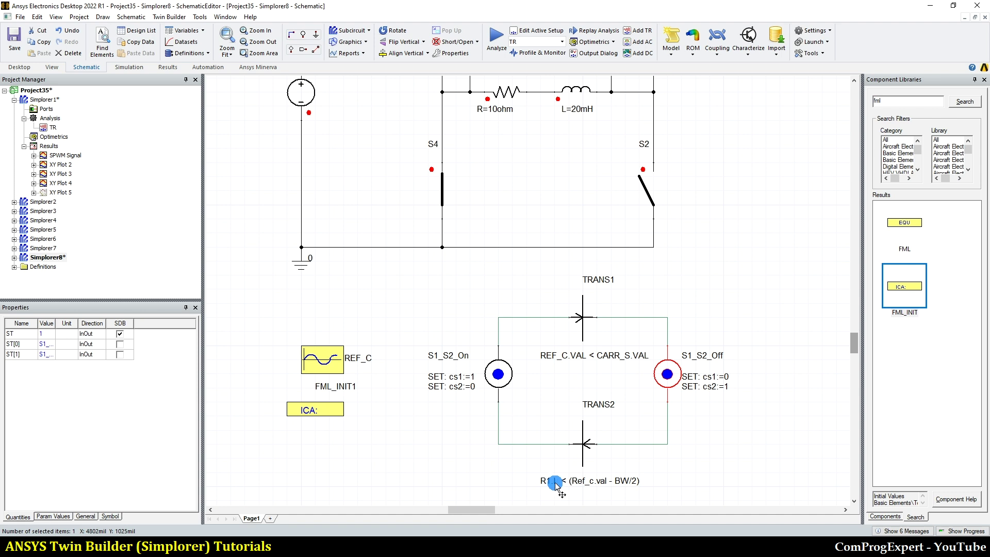
{"action": "scroll", "coordinate": [546, 480], "scroll_direction": "down", "scroll_amount": 2}
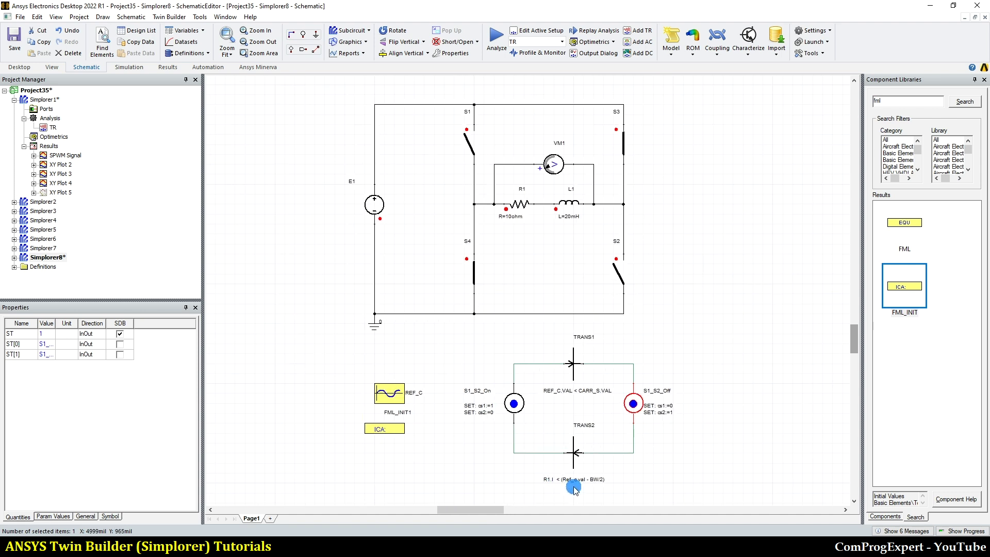
{"action": "scroll", "coordinate": [568, 482], "scroll_direction": "up", "scroll_amount": 2}
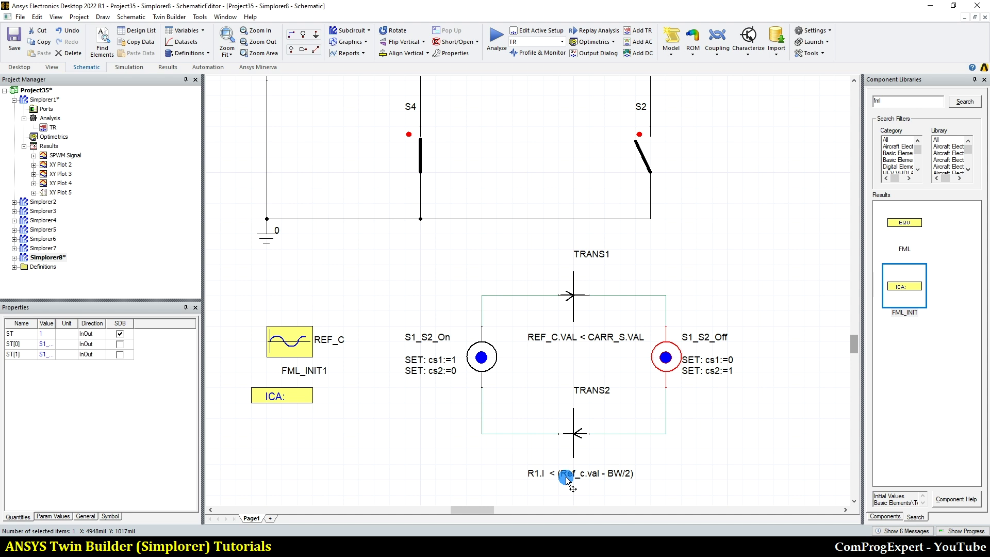
{"action": "scroll", "coordinate": [567, 480], "scroll_direction": "down", "scroll_amount": 3}
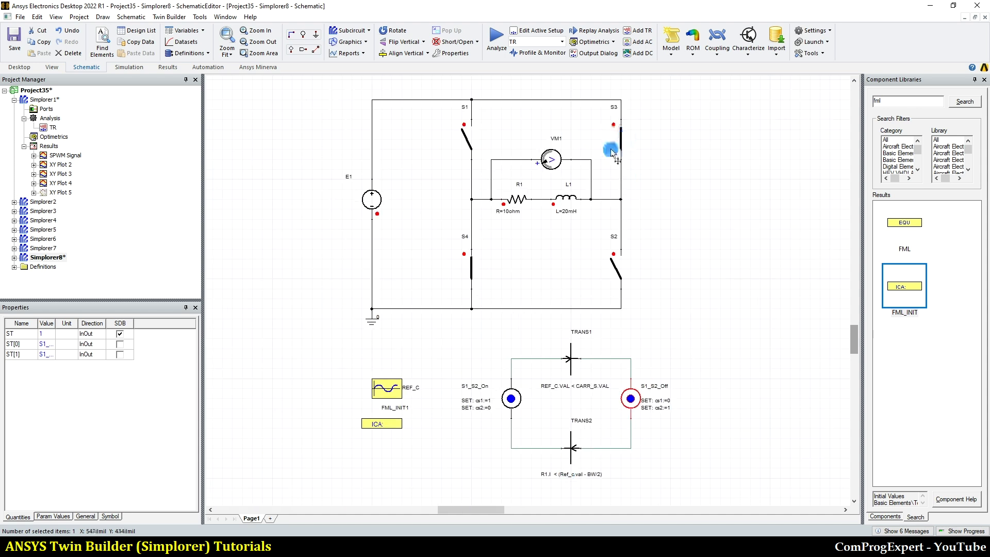
Copy the complete transition condition of TRANS2 and leave its settings as they are.
{"action": "double_click", "coordinate": [569, 450]}
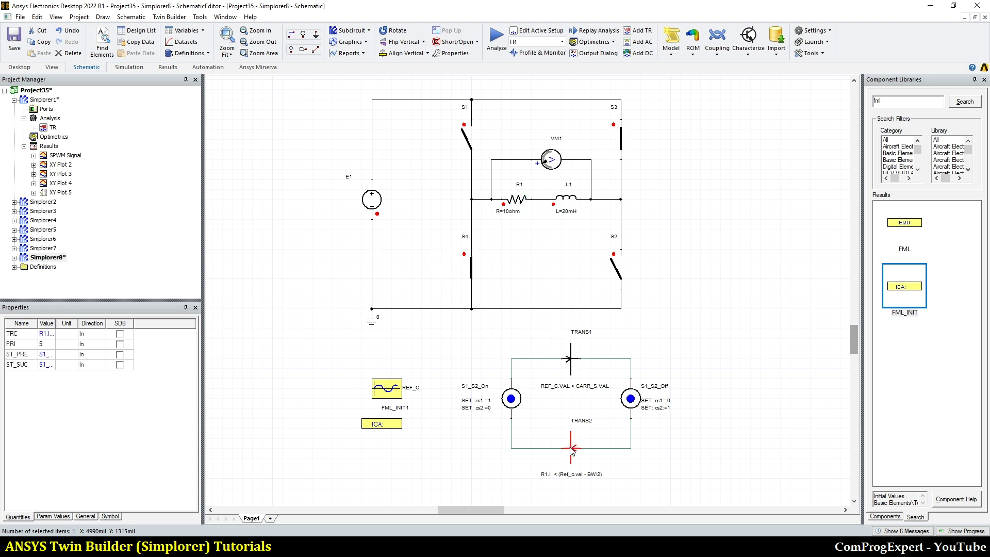
{"action": "left_click_drag", "start_coordinate": [342, 274], "coordinate": [205, 275]}
{"action": "key", "text": "ctrl+c"}
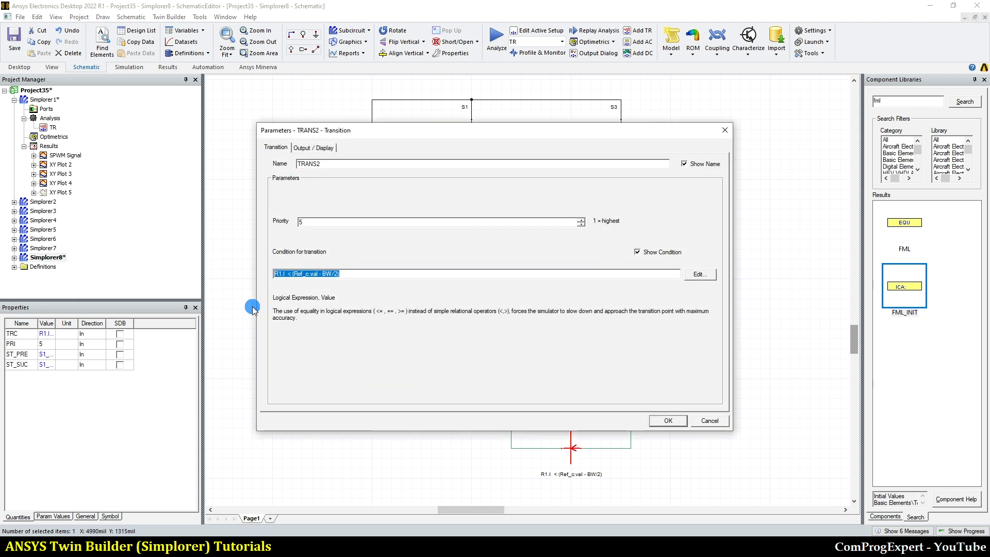
{"action": "left_click", "coordinate": [660, 421]}
Replace the TRANS1 condition with the copied expression and modify it to R1.I > (Ref_c.val + BW/2).
{"action": "left_click", "coordinate": [567, 360]}
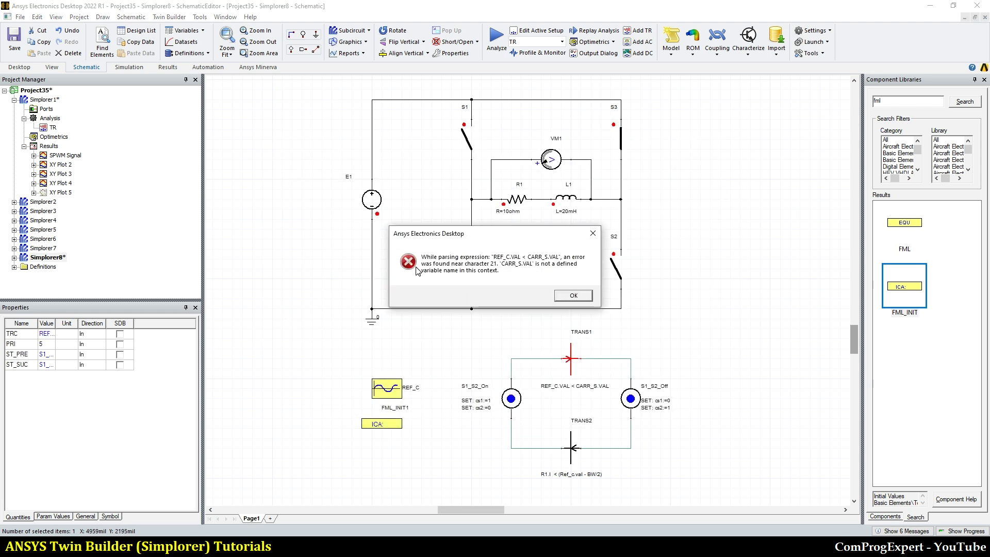
{"action": "left_click", "coordinate": [560, 298]}
{"action": "left_click_drag", "start_coordinate": [342, 273], "coordinate": [171, 265]}
{"action": "key", "text": "ctrl+v"}
{"action": "left_click", "coordinate": [276, 271]}
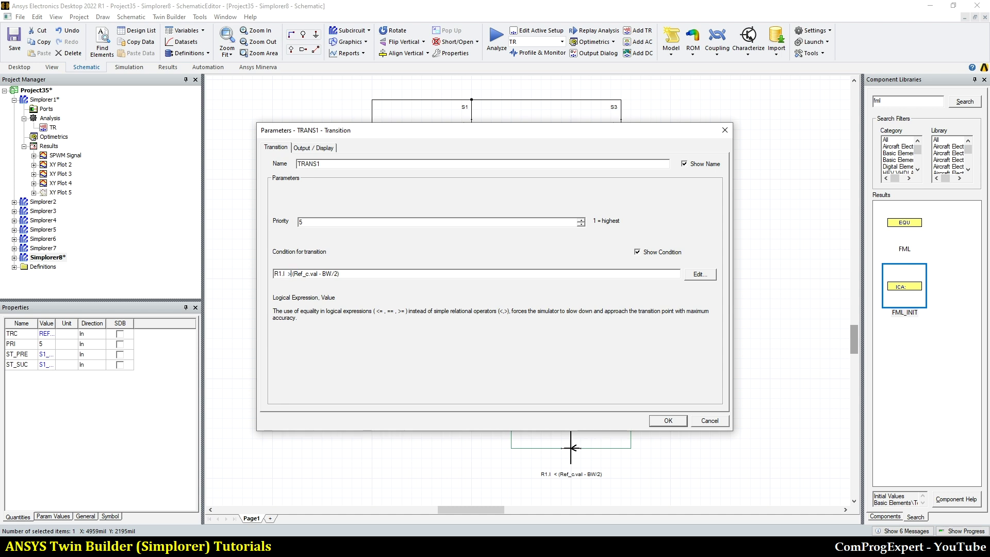
{"action": "left_click", "coordinate": [316, 271]}
{"action": "left_click", "coordinate": [320, 272]}
{"action": "key", "text": "BackSpace"}
{"action": "type", "text": "+"}
{"action": "left_click", "coordinate": [489, 365]}
{"action": "left_click", "coordinate": [668, 420]}
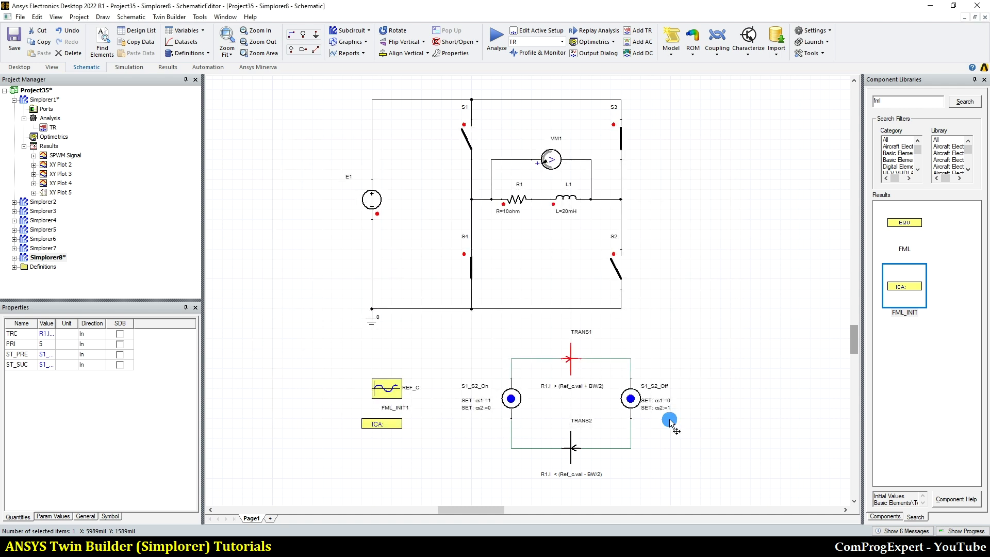
{"action": "left_click", "coordinate": [659, 456]}
Expand the Simplorer8 design in the project tree and review the settings of its TR analysis.
{"action": "scroll", "coordinate": [659, 456], "scroll_direction": "down", "scroll_amount": 1}
{"action": "scroll", "coordinate": [642, 505], "scroll_direction": "up", "scroll_amount": 3}
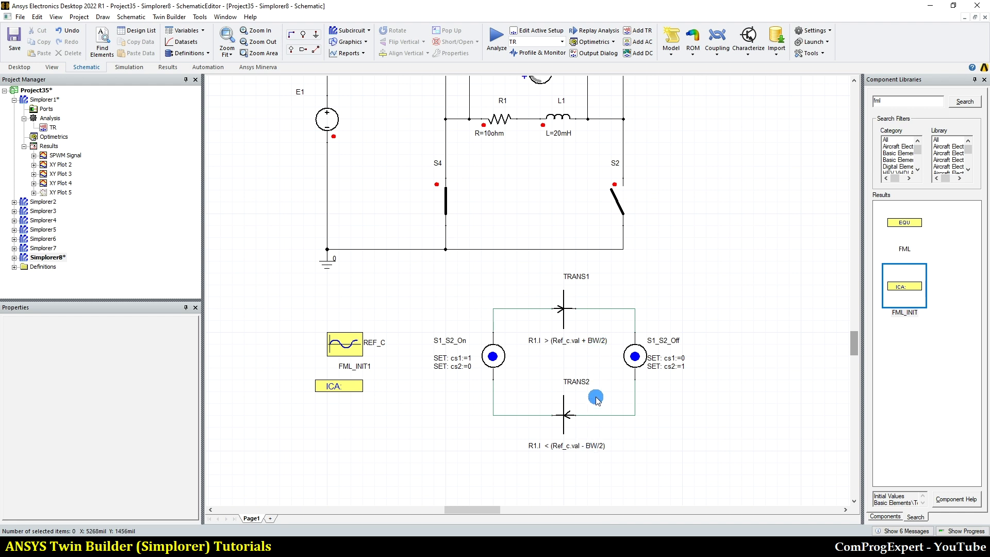
{"action": "scroll", "coordinate": [595, 400], "scroll_direction": "down", "scroll_amount": 3}
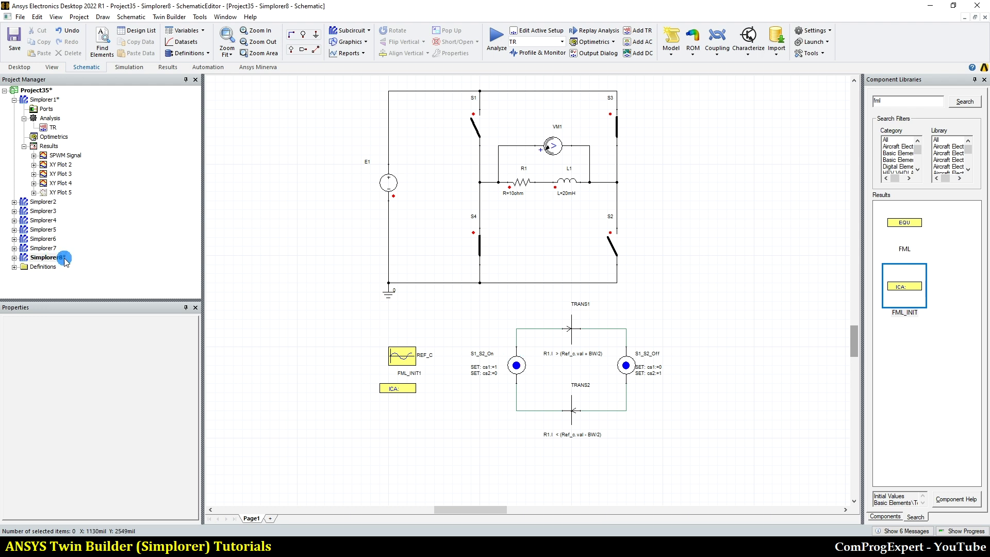
{"action": "double_click", "coordinate": [23, 258]}
{"action": "left_click", "coordinate": [24, 257]}
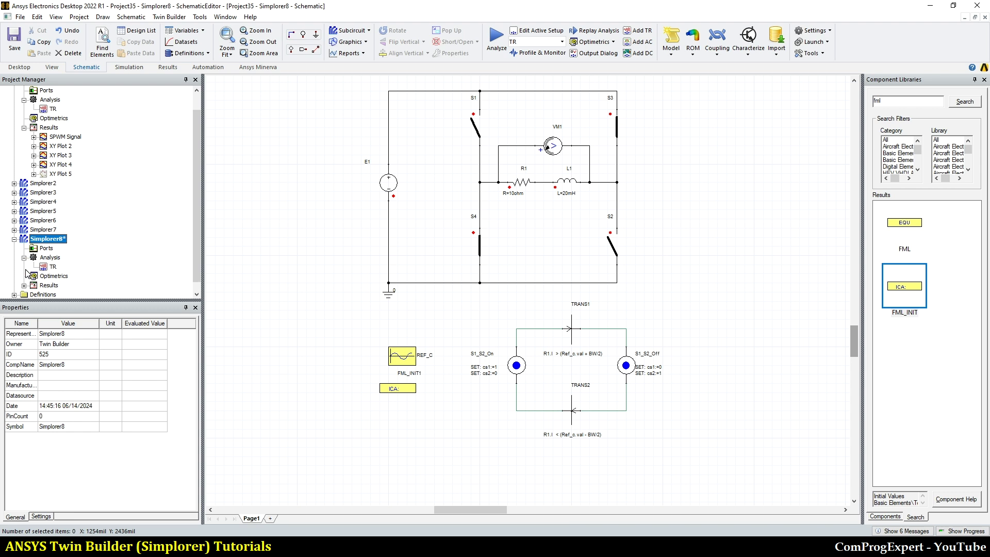
{"action": "double_click", "coordinate": [52, 268]}
{"action": "left_click", "coordinate": [500, 355]}
Expand the results of Simplorer8 and run its TR transient analysis.
{"action": "left_click", "coordinate": [24, 285]}
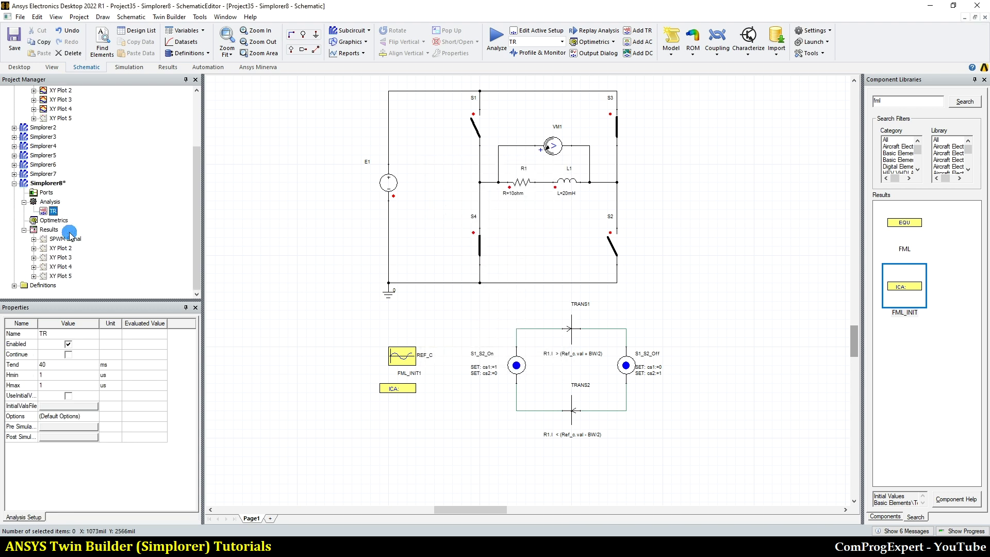
{"action": "right_click", "coordinate": [53, 210]}
{"action": "left_click", "coordinate": [84, 282]}
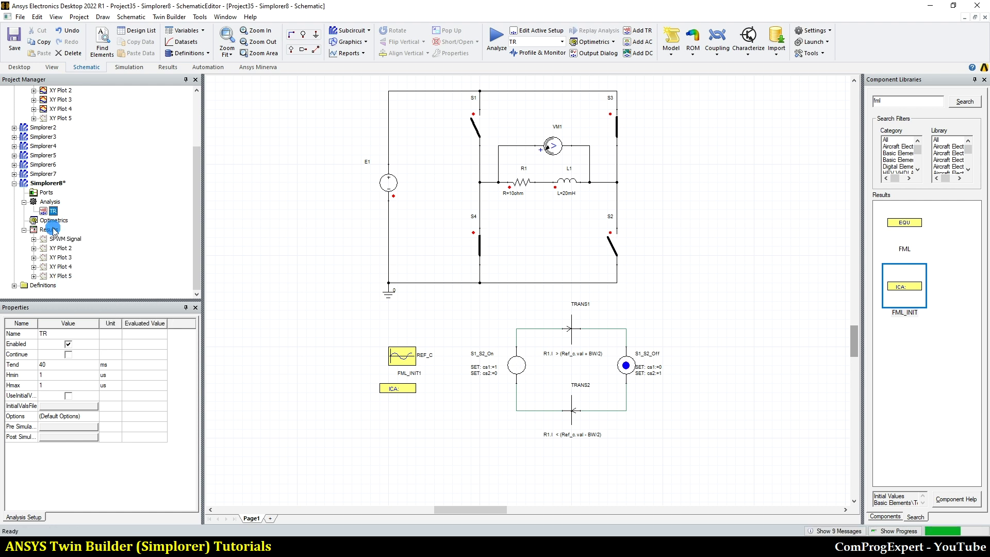
Open the Simplorer8 reports XY Plot 2 and XY Plot 3 to examine the load voltage VM1.V and load current R1.I.
{"action": "double_click", "coordinate": [68, 249]}
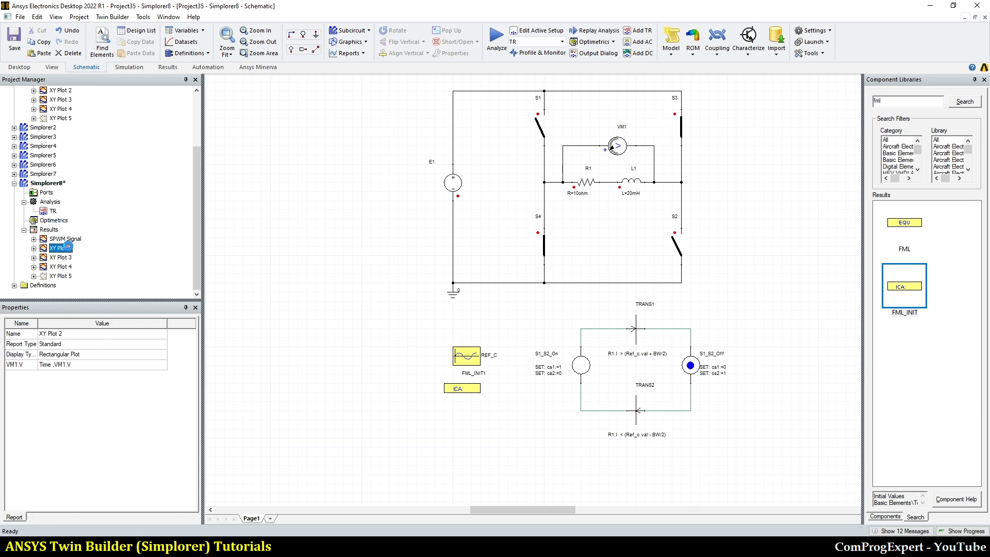
{"action": "double_click", "coordinate": [67, 257]}
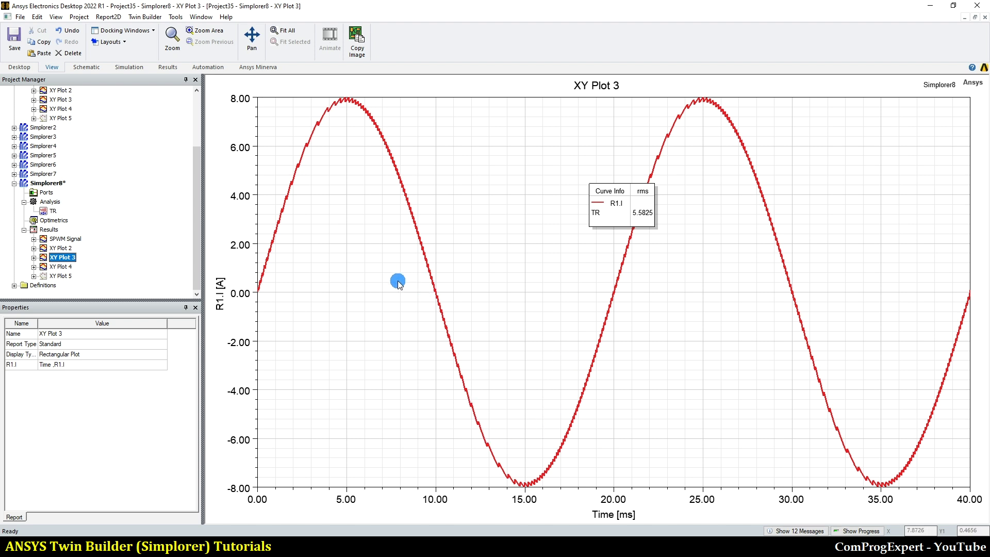
Return to the Simplorer8 schematic and set the initial value equation in FML_INIT1 to BW:=0.6.
{"action": "double_click", "coordinate": [45, 184]}
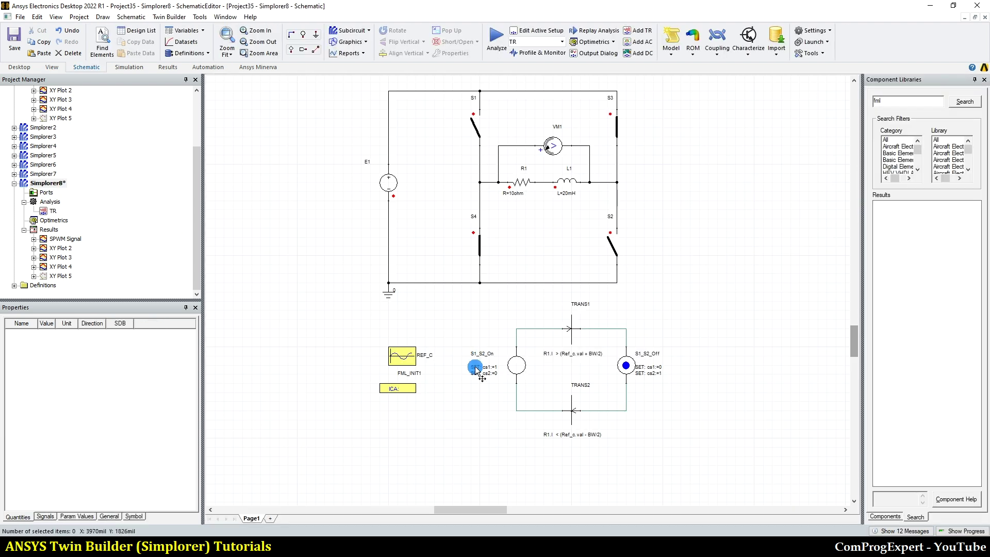
{"action": "double_click", "coordinate": [402, 356]}
{"action": "left_click", "coordinate": [336, 210]}
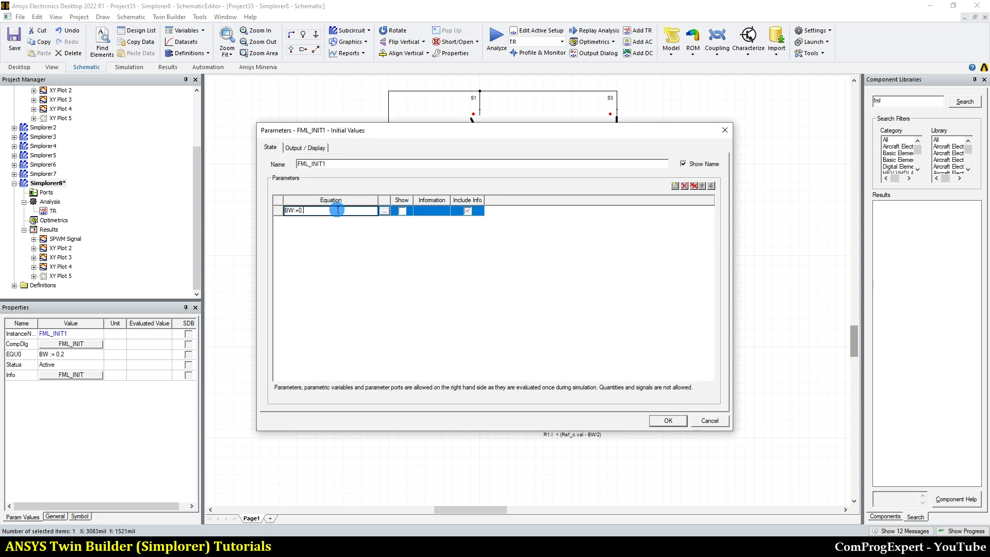
{"action": "type", "text": "5"}
{"action": "key", "text": "Return"}
{"action": "left_click", "coordinate": [665, 420]}
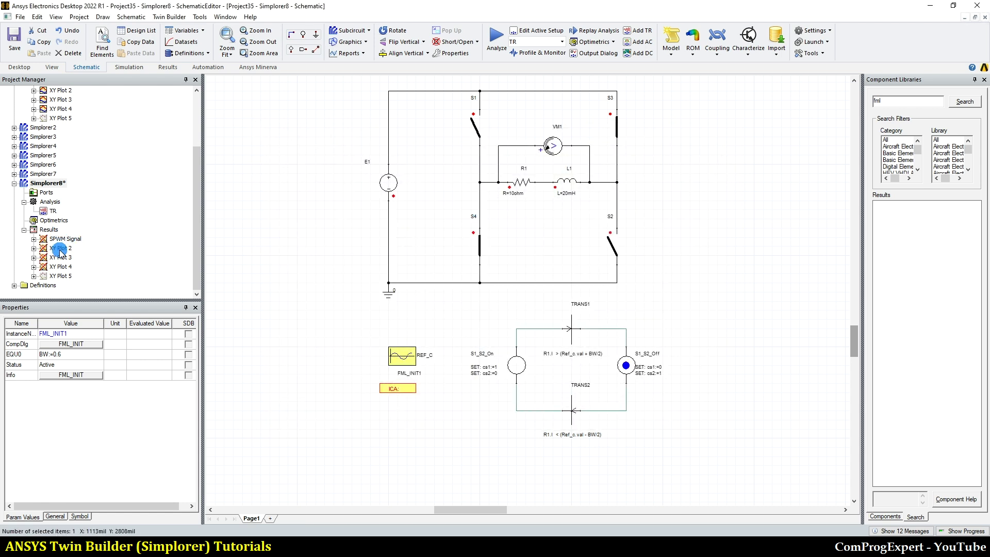
Rerun the TR transient analysis of Simplorer8.
{"action": "right_click", "coordinate": [53, 211]}
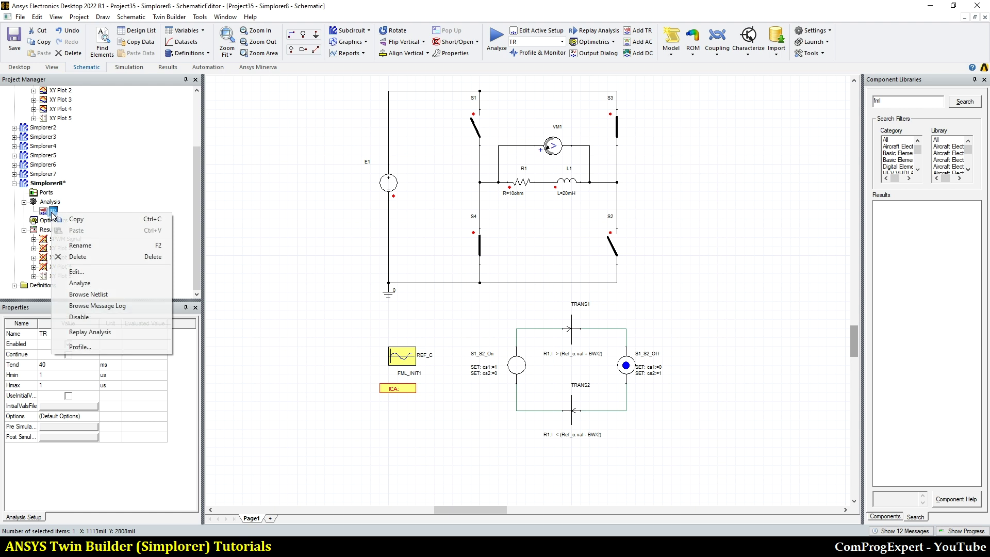
{"action": "left_click", "coordinate": [96, 285]}
{"action": "left_click", "coordinate": [399, 357]}
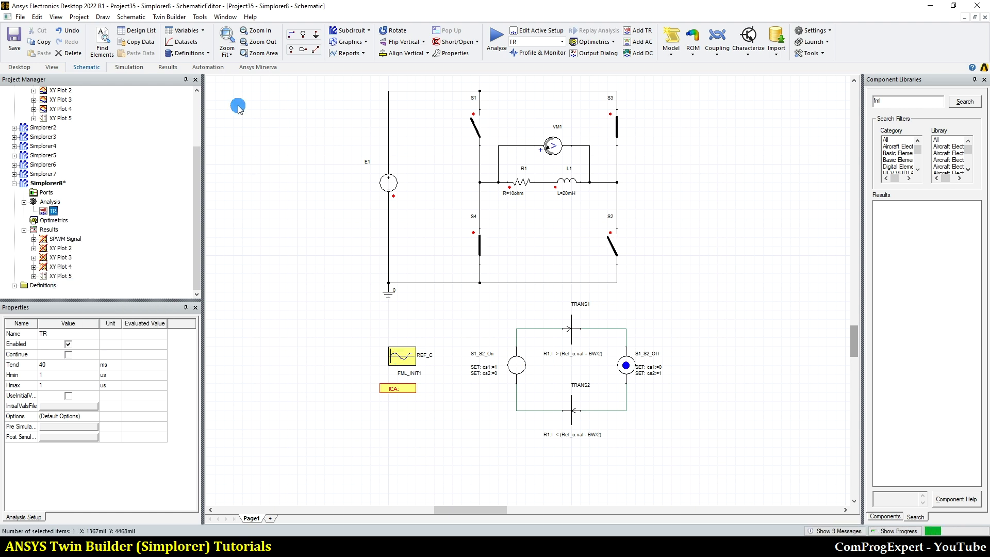
{"action": "left_click", "coordinate": [226, 39]}
Open XY Plot 2 and XY Plot 3, and move the curve legend of XY Plot 3 off the R1.I curve.
{"action": "double_click", "coordinate": [66, 250]}
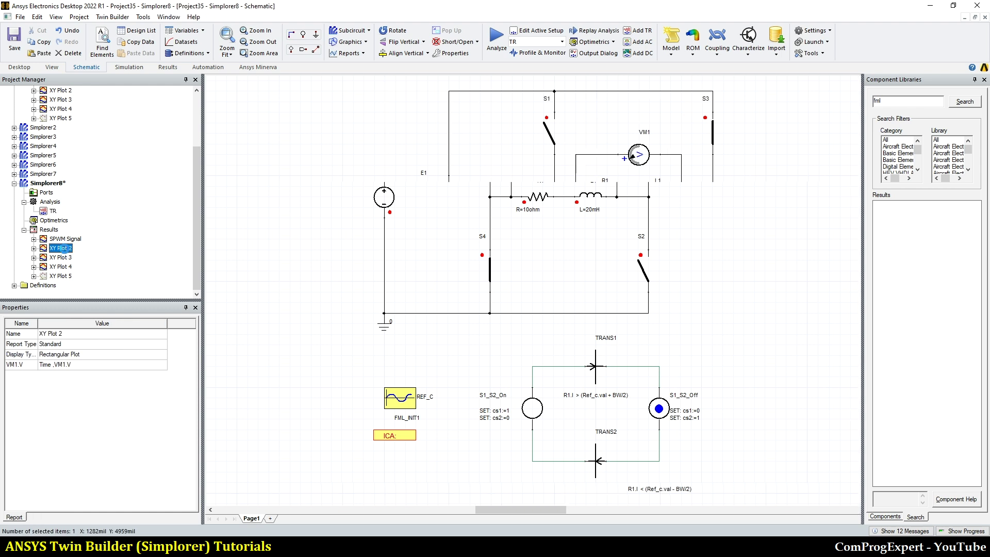
{"action": "double_click", "coordinate": [63, 258]}
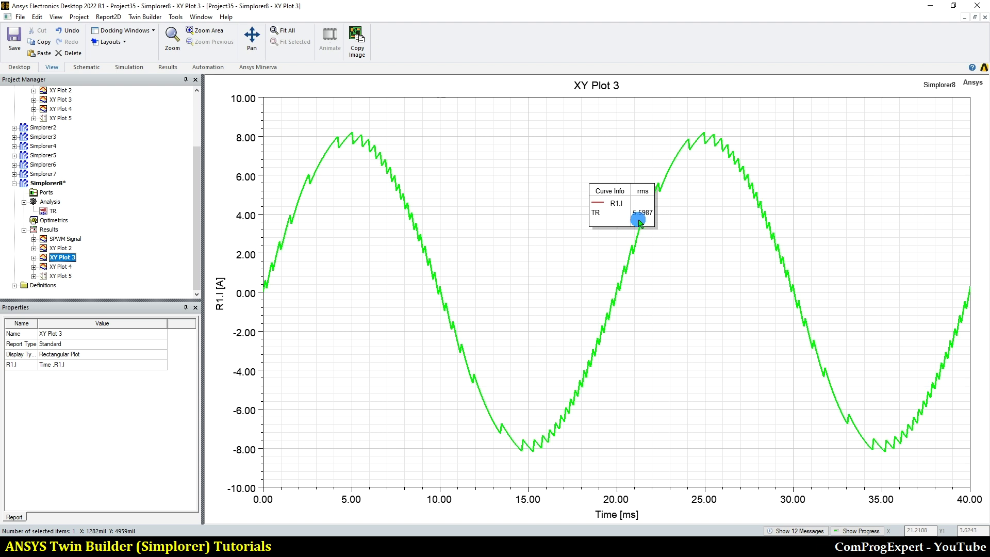
{"action": "left_click_drag", "start_coordinate": [641, 223], "coordinate": [548, 278]}
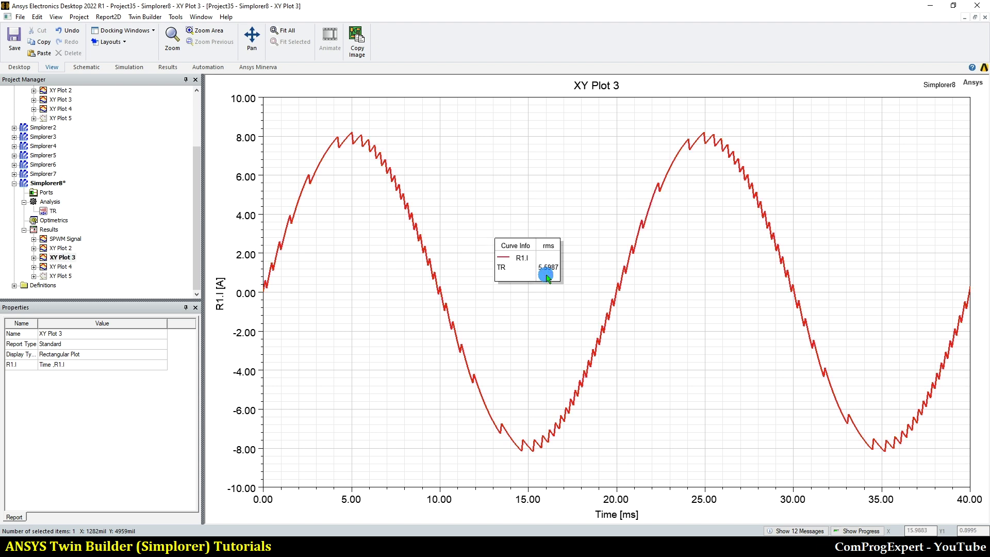
Add the lower band limit Ref_C.val - 0.6/2 as a new trace to XY Plot 3, starting from the R1.I trace definition.
{"action": "left_click", "coordinate": [34, 257]}
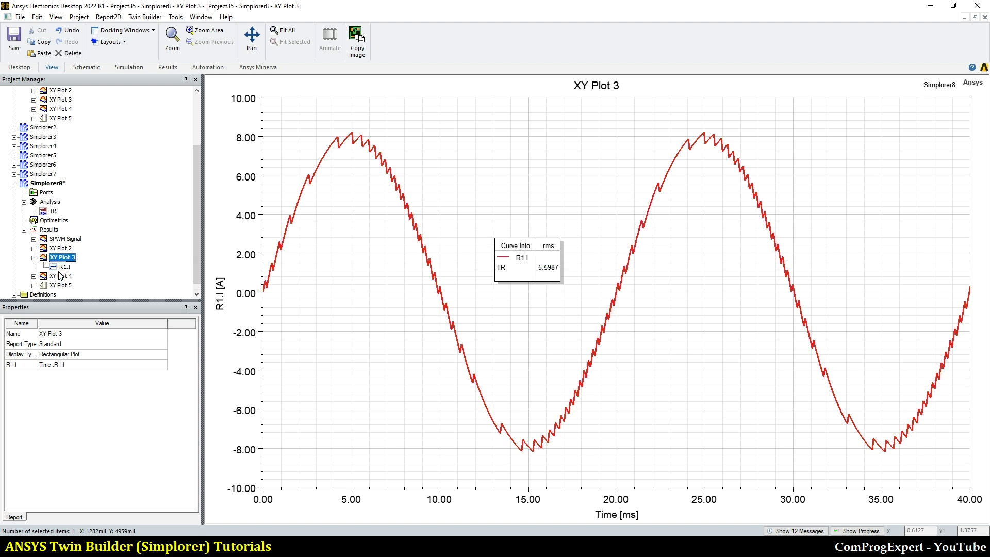
{"action": "double_click", "coordinate": [61, 266]}
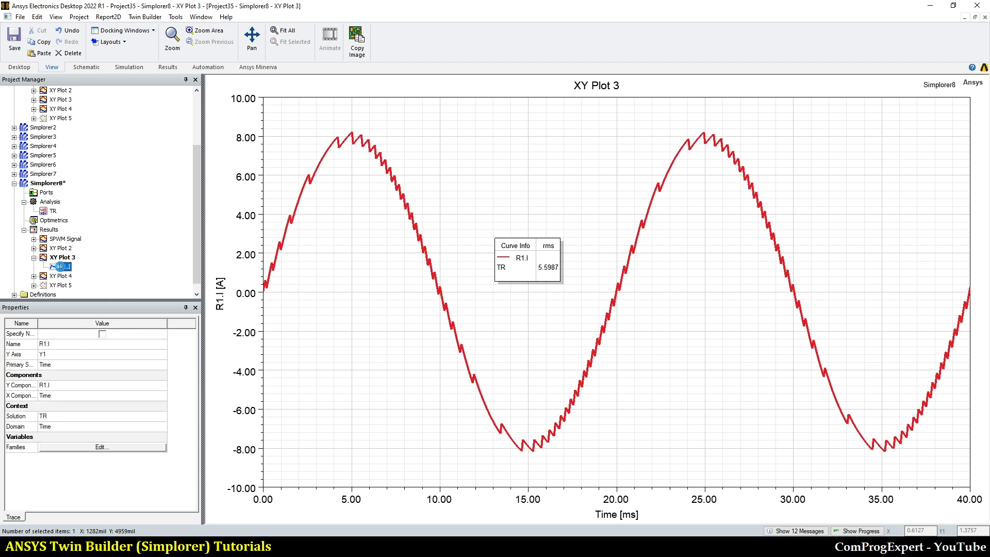
{"action": "left_click", "coordinate": [490, 236]}
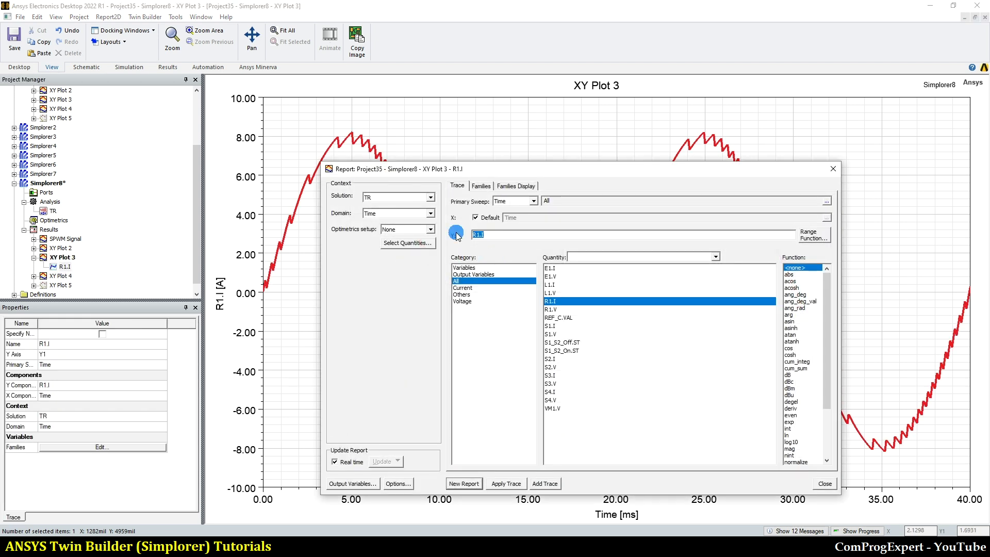
{"action": "type", "text": "Re"}
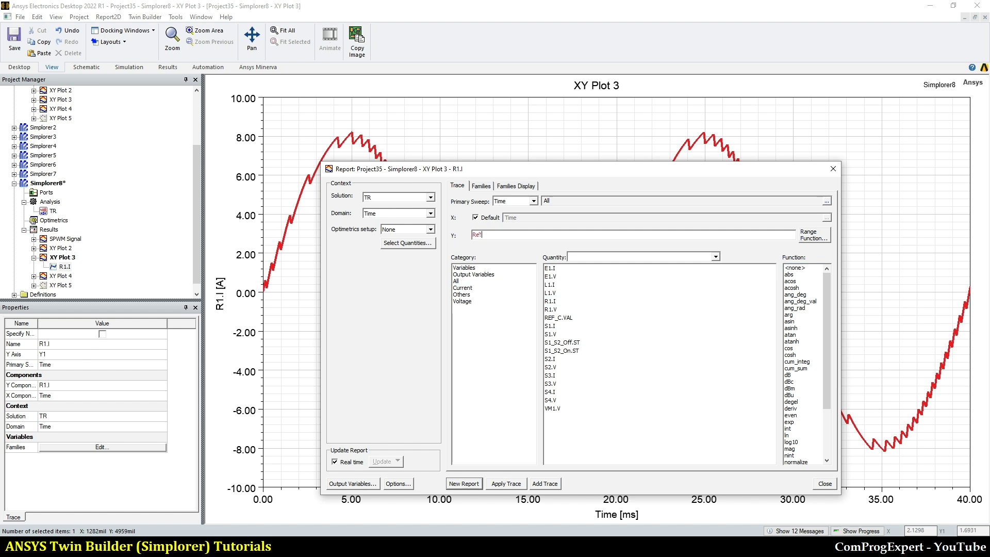
{"action": "type", "text": "f_C.val"}
{"action": "left_click", "coordinate": [457, 237]}
{"action": "type", "text": "-"}
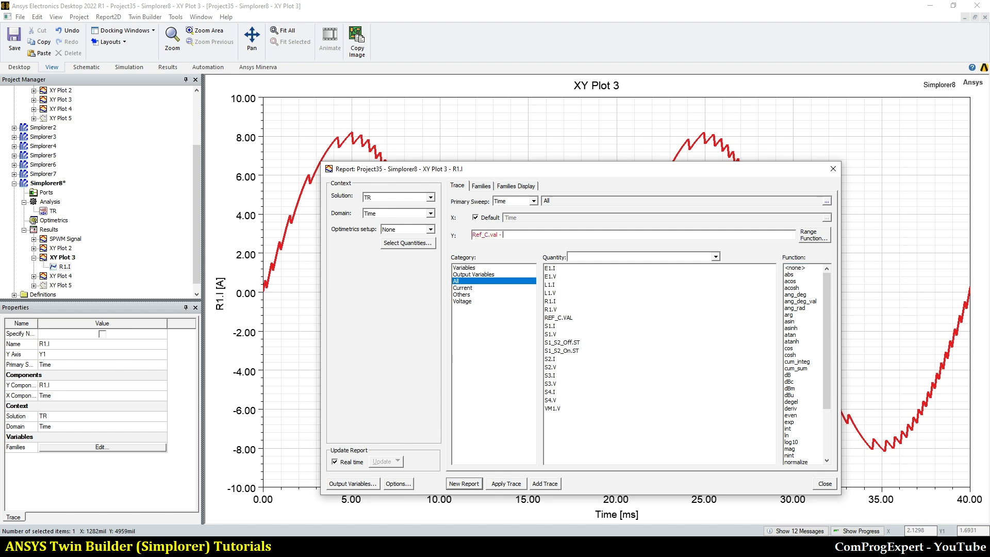
{"action": "type", "text": " BW"}
{"action": "double_click", "coordinate": [506, 235]}
{"action": "type", "text": "0.6/2"}
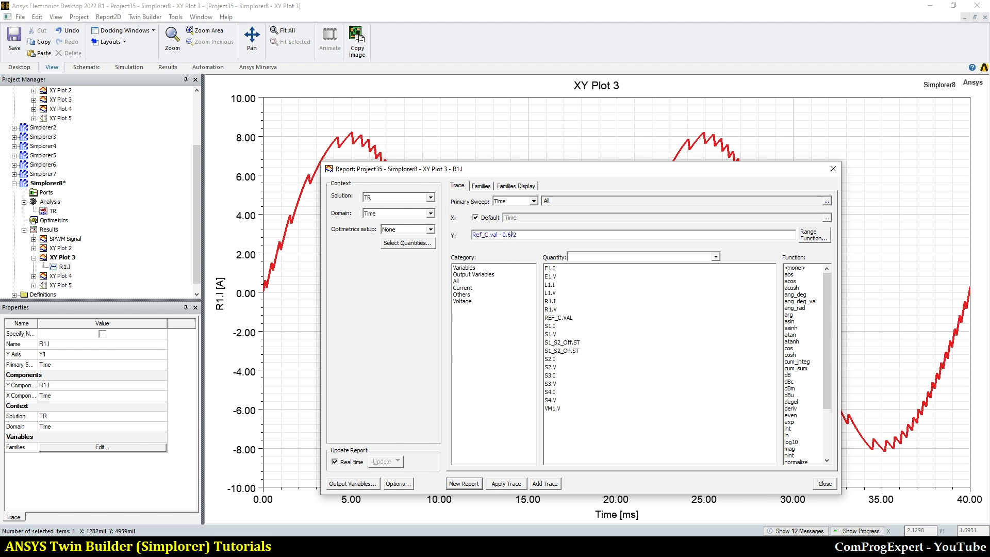
{"action": "type", "text": "6"}
{"action": "left_click", "coordinate": [545, 484]}
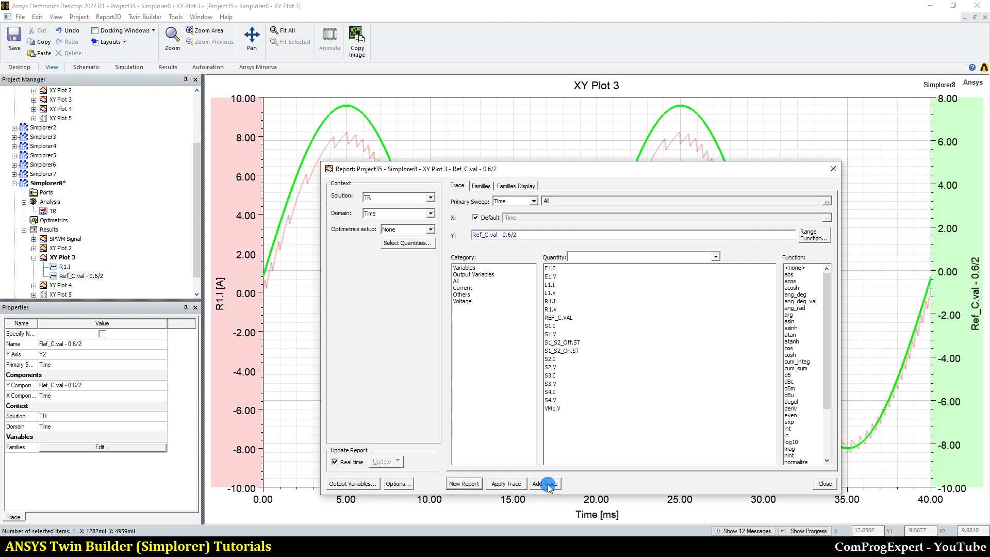
Add the upper band limit Ref_C.val+ 0.6/2 as another trace to XY Plot 3 and close the report settings.
{"action": "left_click", "coordinate": [497, 235]}
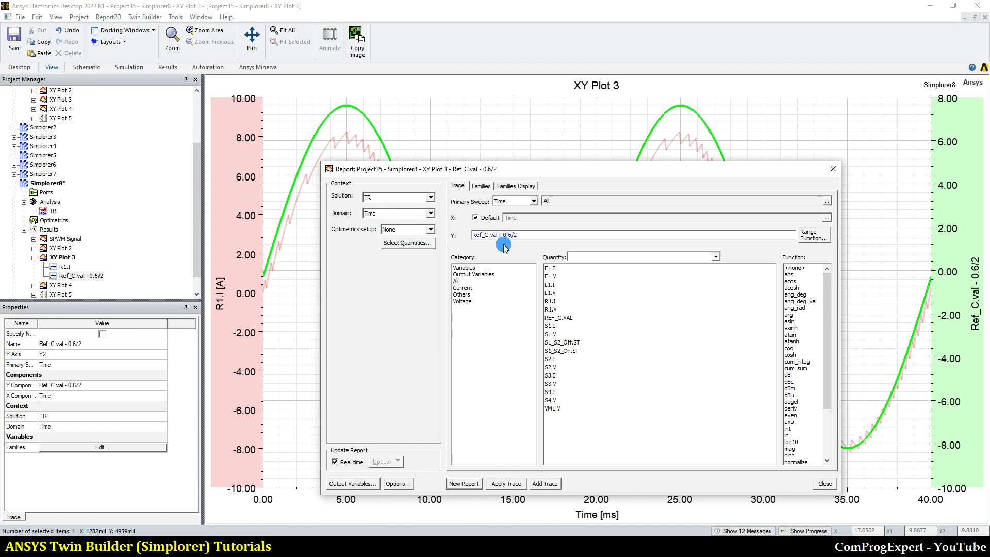
{"action": "left_click", "coordinate": [545, 483]}
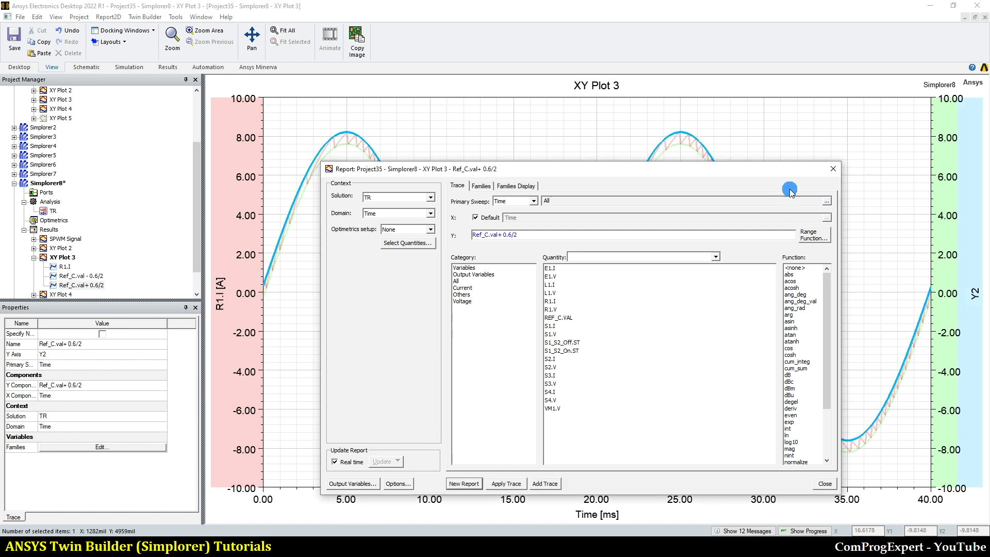
{"action": "left_click", "coordinate": [832, 169]}
{"action": "left_click", "coordinate": [496, 87]}
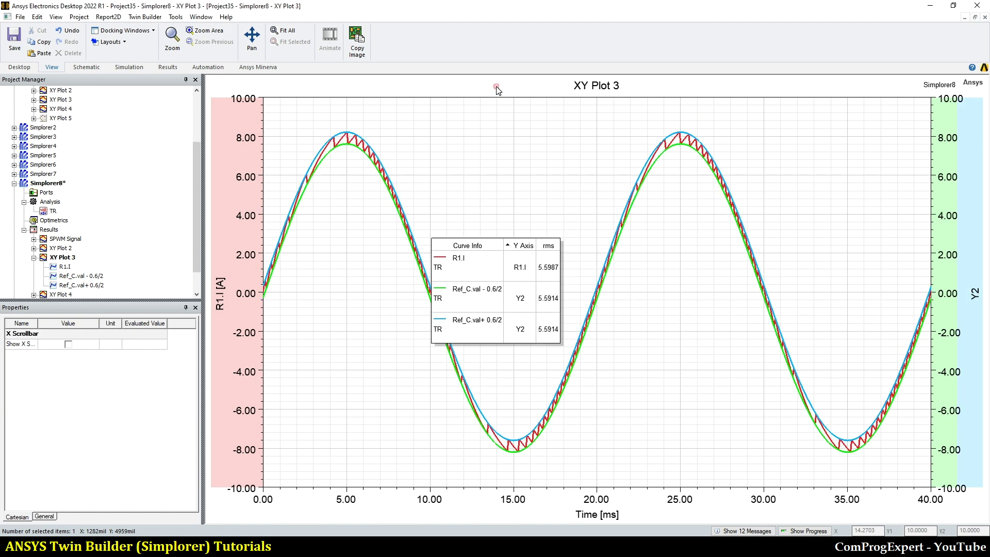
Assign the Ref_C.val - 0.6/2 trace of XY Plot 3 to the Y1 axis used by R1.I.
{"action": "left_click", "coordinate": [219, 297]}
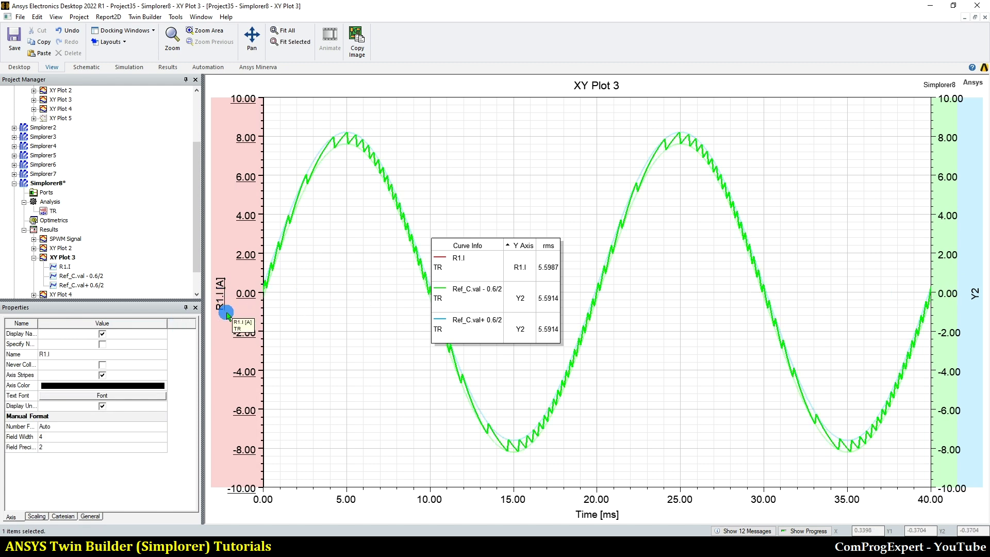
{"action": "scroll", "coordinate": [82, 253], "scroll_direction": "down", "scroll_amount": 1}
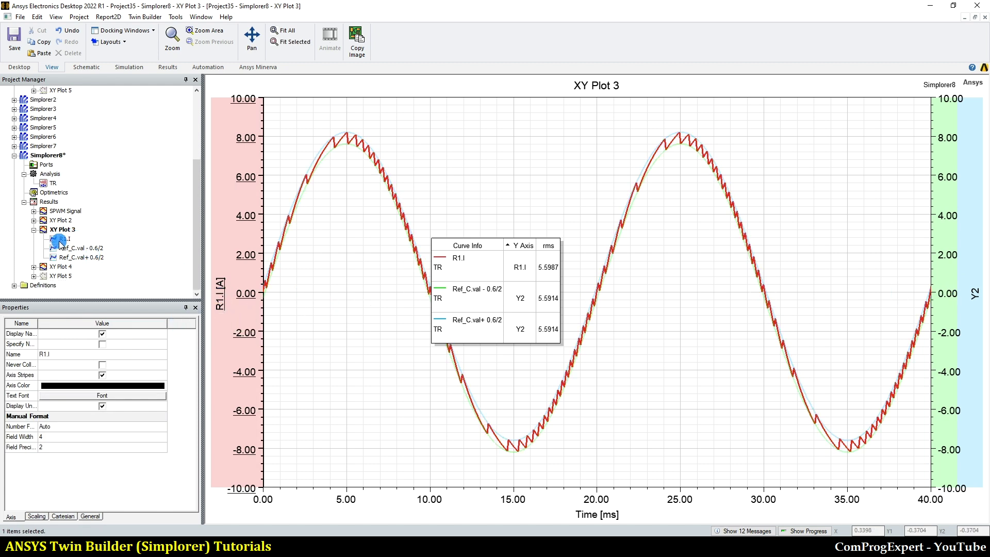
{"action": "left_click", "coordinate": [61, 240]}
{"action": "left_click", "coordinate": [93, 249]}
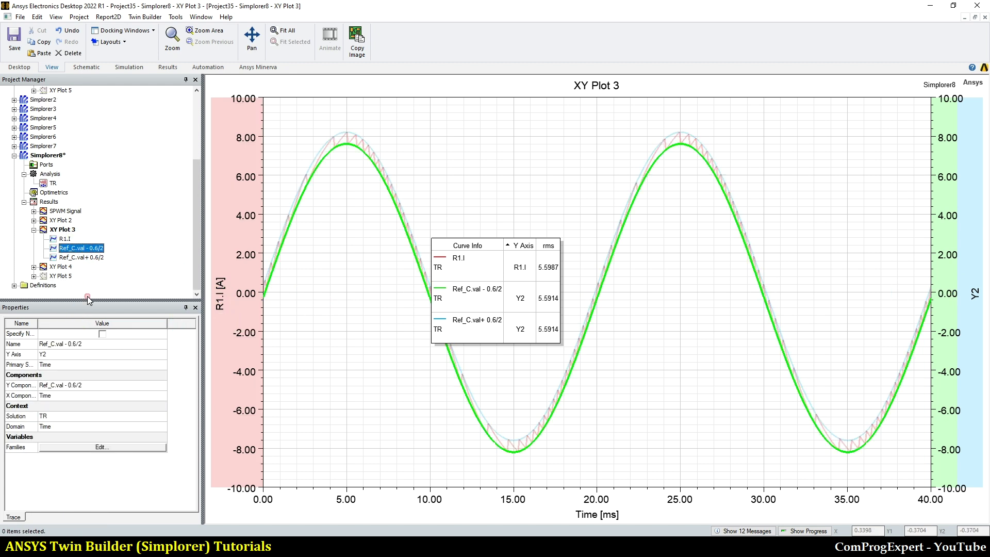
{"action": "left_click", "coordinate": [72, 354]}
{"action": "left_click", "coordinate": [86, 148]}
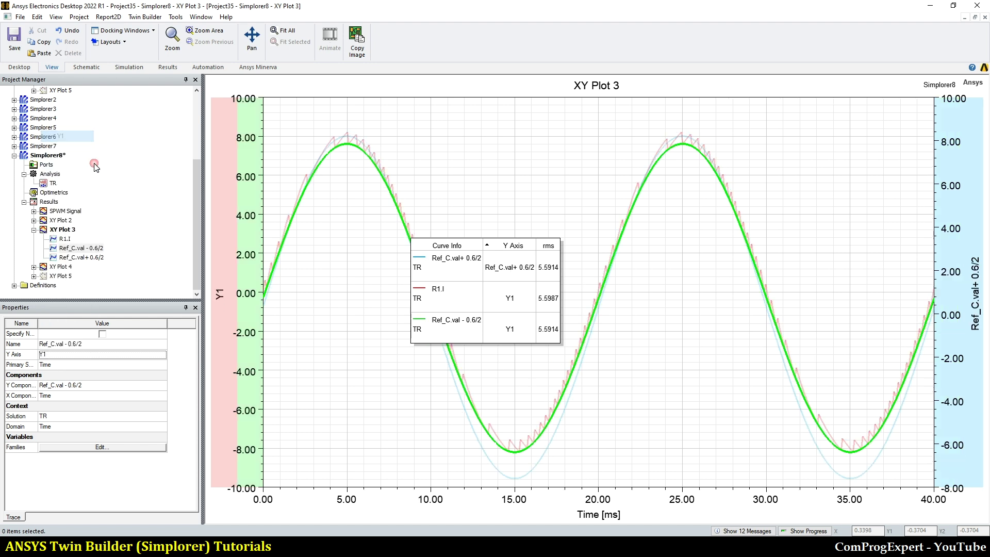
Assign the Ref_C.val+ 0.6/2 trace to the Y1 axis and move the curve legend higher between the two peaks.
{"action": "left_click", "coordinate": [78, 257]}
{"action": "left_click", "coordinate": [94, 352]}
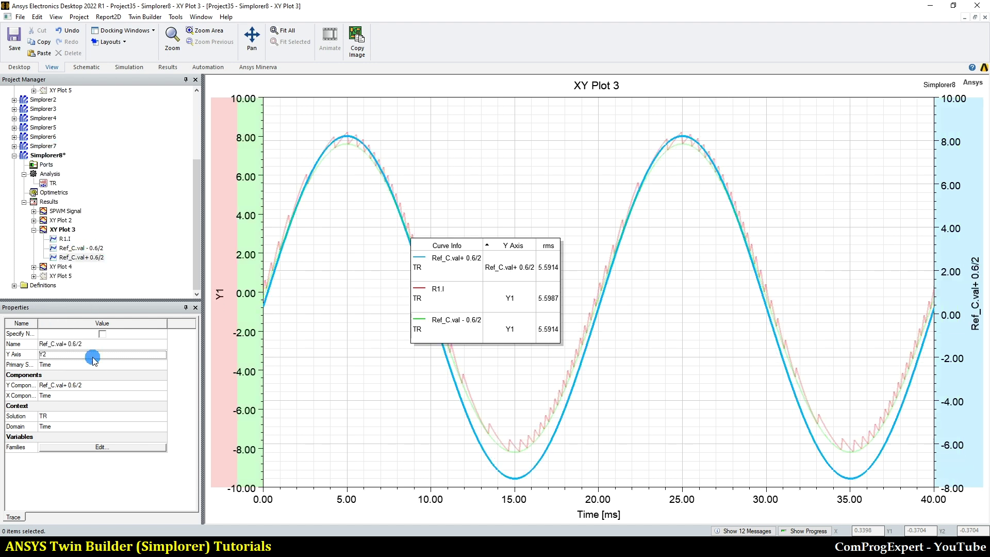
{"action": "left_click", "coordinate": [96, 355]}
{"action": "left_click", "coordinate": [74, 138]}
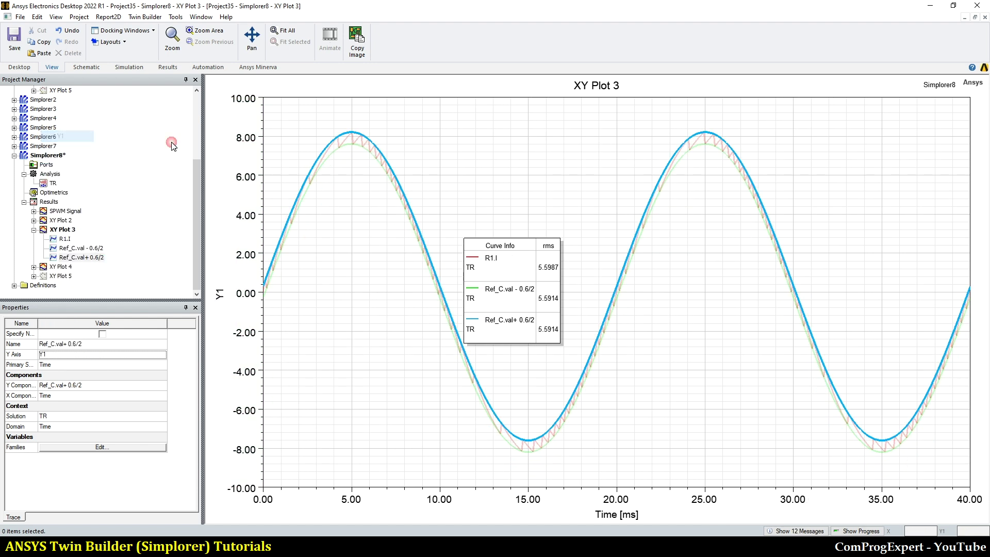
{"action": "left_click", "coordinate": [373, 95]}
{"action": "left_click_drag", "start_coordinate": [514, 247], "coordinate": [529, 192]}
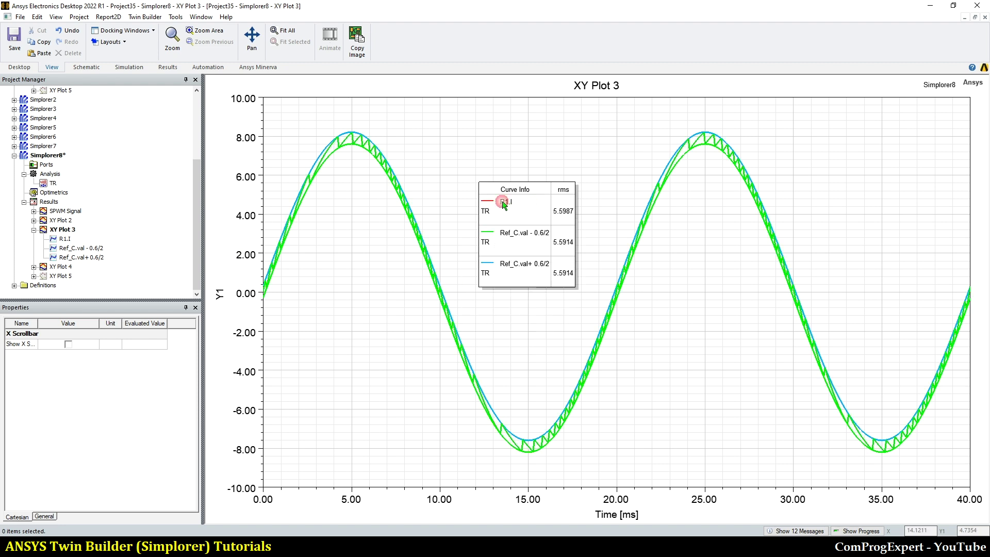
Examine the R1.I ripple between the band limits around the second positive peak, then show the full curves again.
{"action": "left_click", "coordinate": [205, 30]}
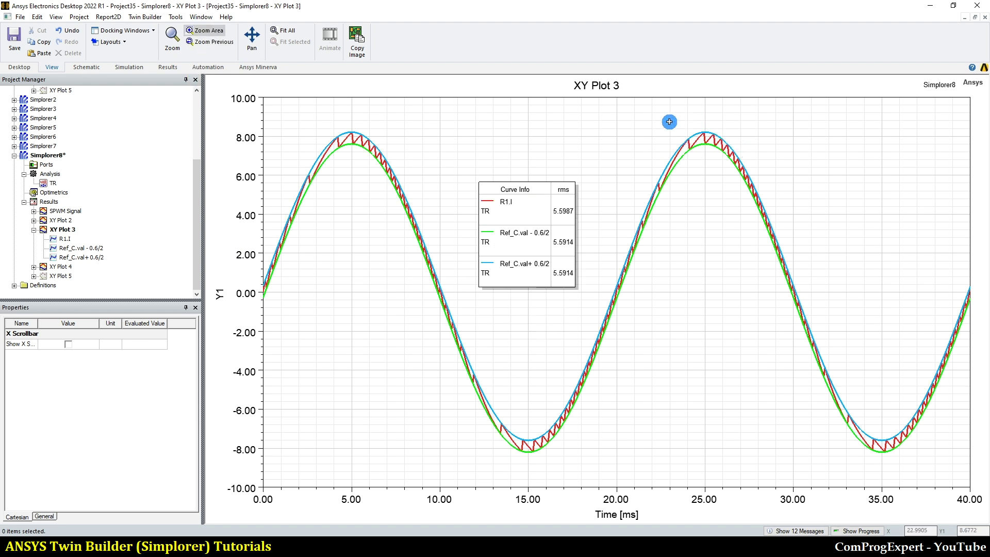
{"action": "left_click_drag", "start_coordinate": [667, 120], "coordinate": [800, 274]}
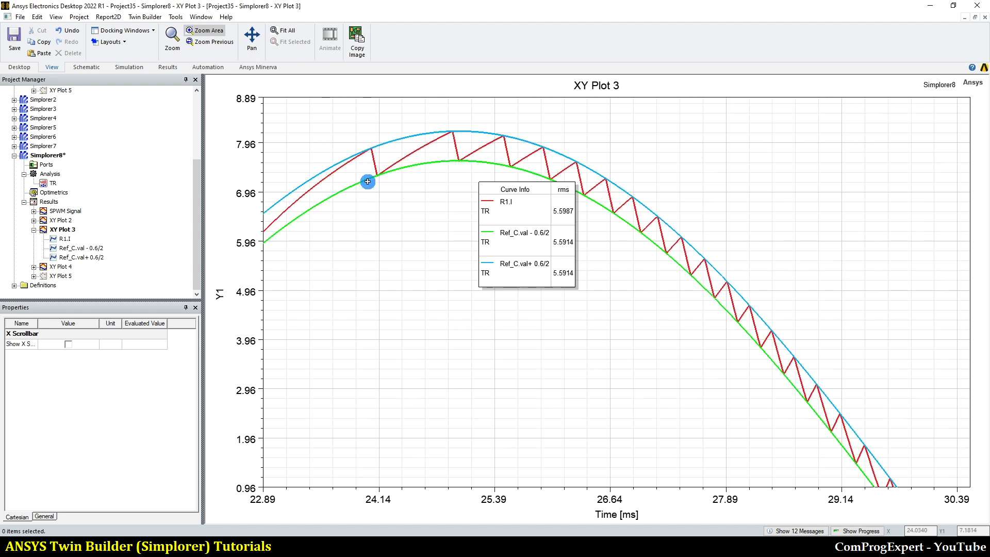
{"action": "left_click", "coordinate": [285, 31]}
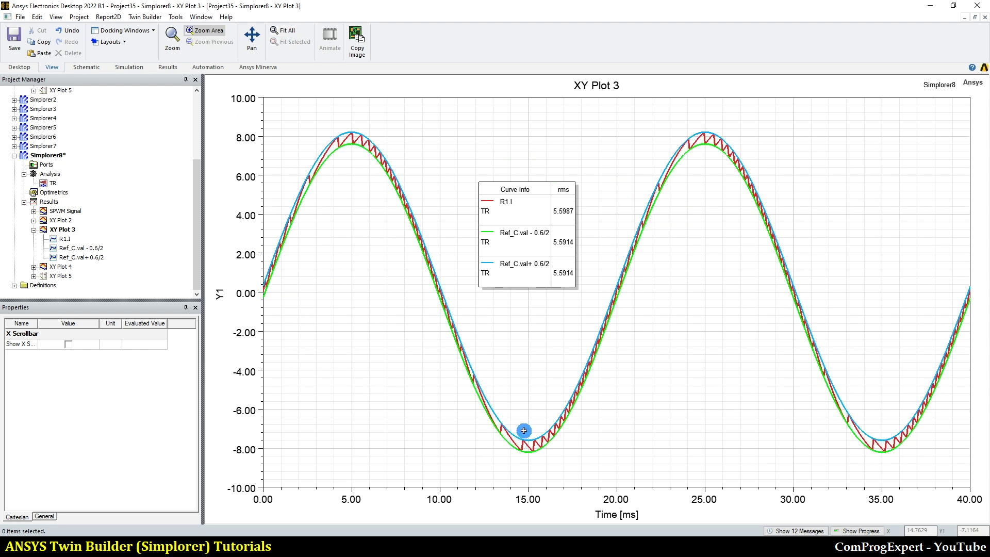
Update XY Plot 3 and add the voltmeter voltage VM1.V to it as a further trace.
{"action": "left_click", "coordinate": [63, 230]}
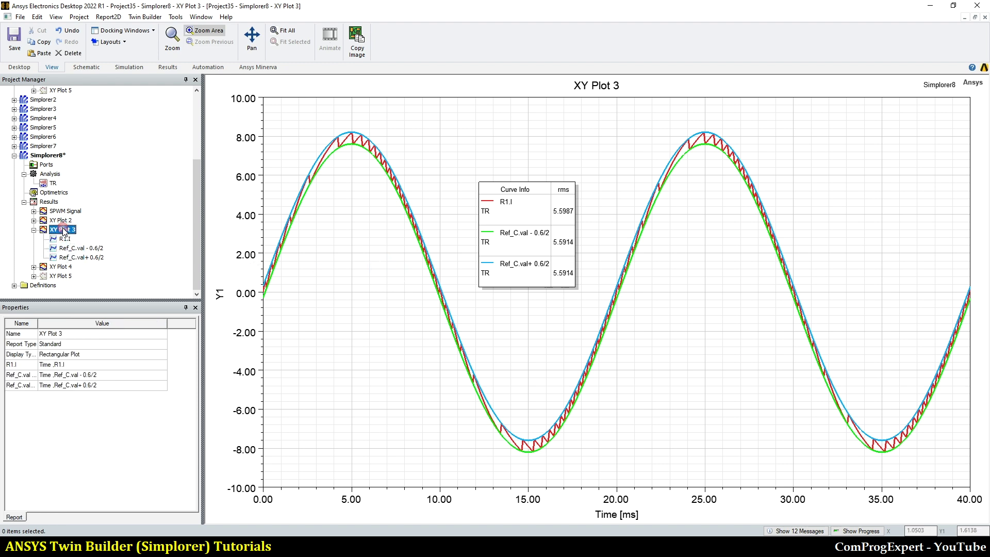
{"action": "right_click", "coordinate": [64, 231]}
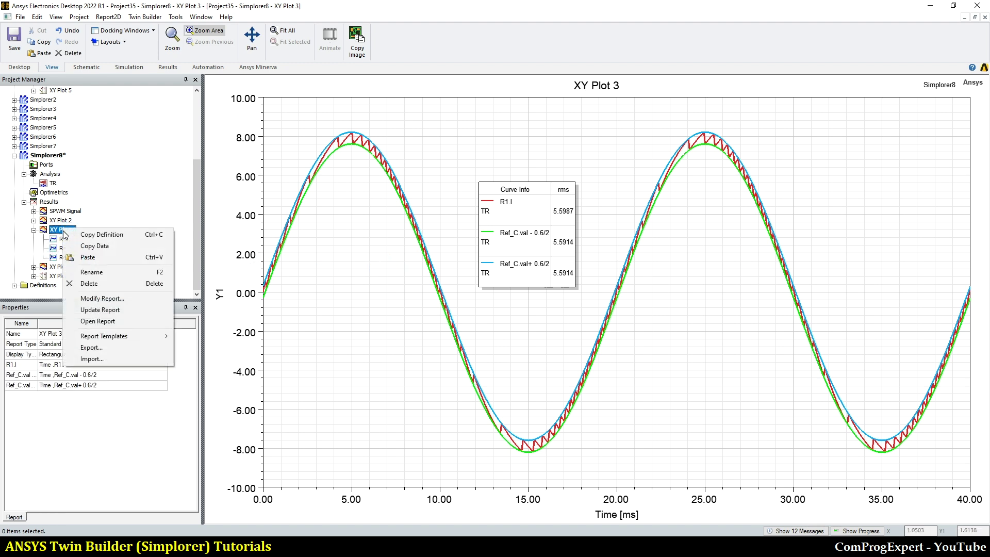
{"action": "left_click", "coordinate": [100, 314]}
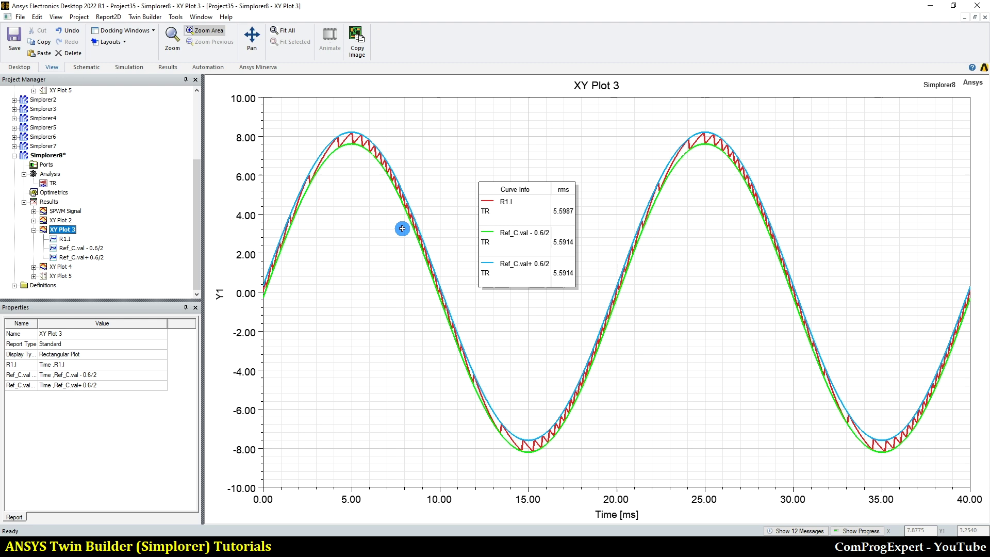
{"action": "right_click", "coordinate": [54, 230]}
{"action": "left_click", "coordinate": [93, 303]}
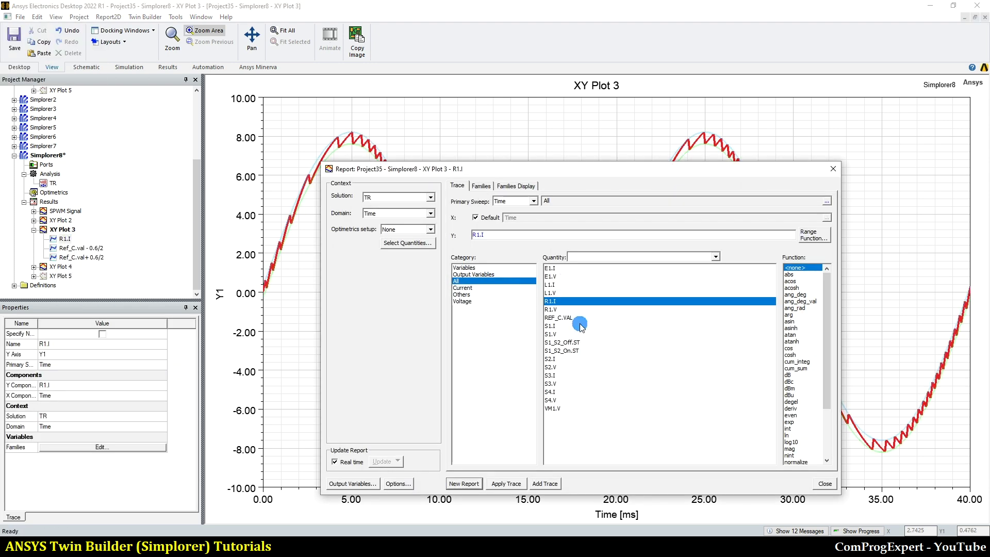
{"action": "left_click", "coordinate": [565, 408]}
{"action": "left_click", "coordinate": [544, 483]}
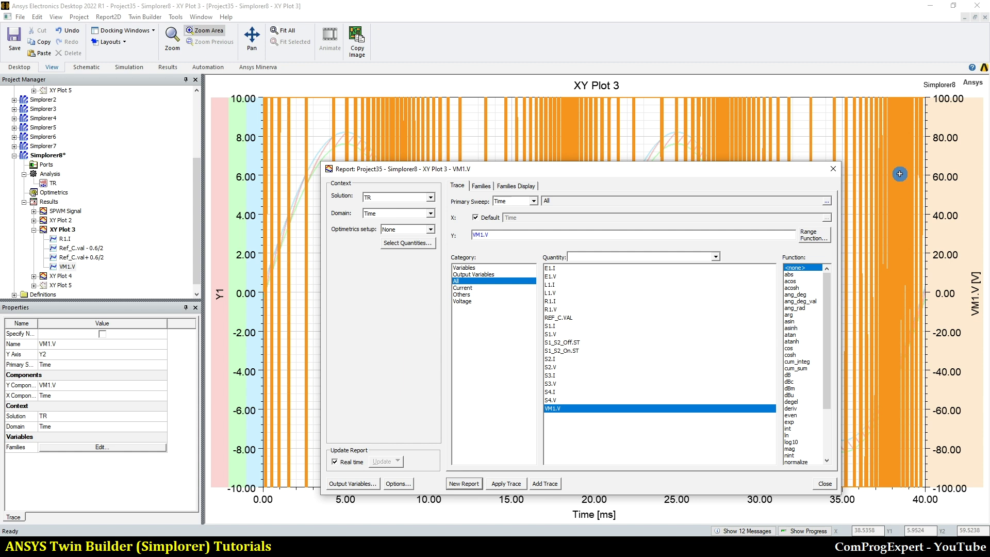
Close the report setup and examine the VM1.V pulses against the R1.I ripple just after the second positive peak.
{"action": "left_click", "coordinate": [832, 168]}
{"action": "left_click", "coordinate": [515, 95]}
{"action": "left_click", "coordinate": [528, 207]}
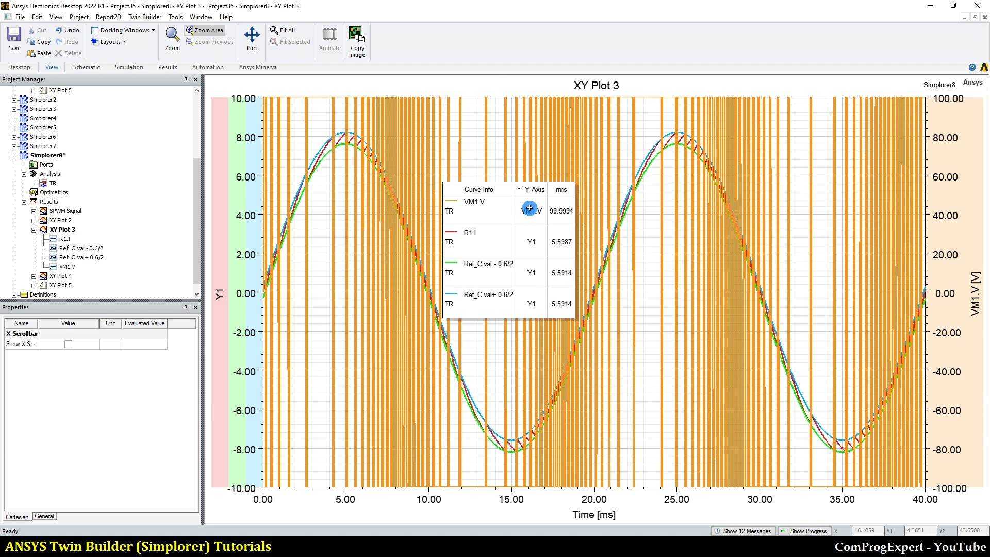
{"action": "left_click", "coordinate": [607, 121]}
{"action": "left_click_drag", "start_coordinate": [641, 109], "coordinate": [706, 441]}
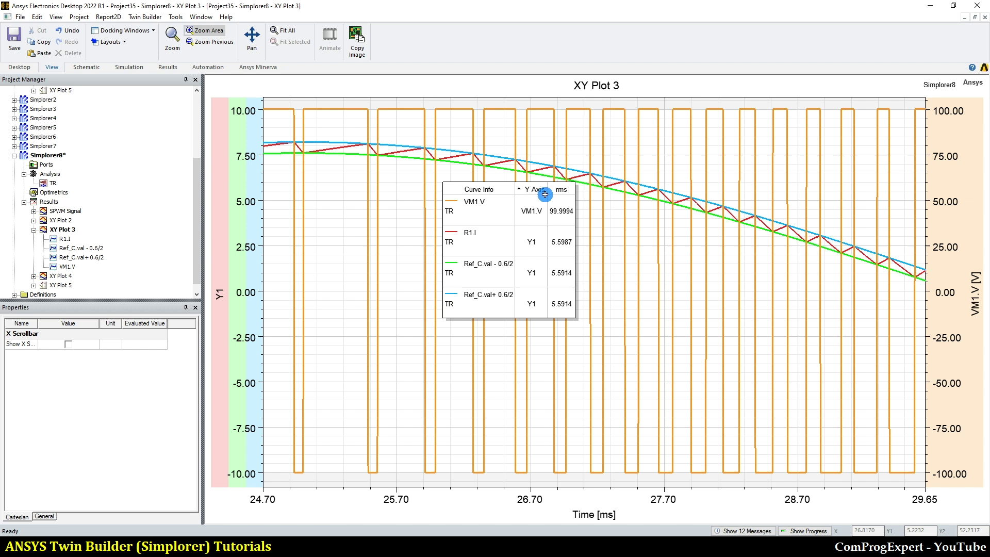
Show the full curves of XY Plot 3 again and move the curve legend over the falling side of the first positive half-wave.
{"action": "left_click_drag", "start_coordinate": [505, 188], "coordinate": [342, 216]}
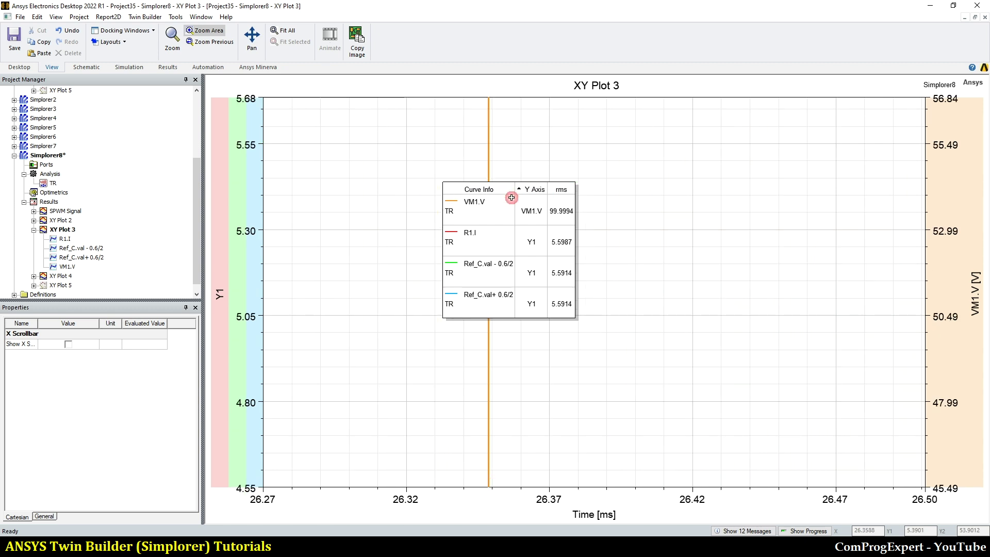
{"action": "left_click", "coordinate": [396, 250]}
{"action": "scroll", "coordinate": [396, 250], "scroll_direction": "down", "scroll_amount": 2}
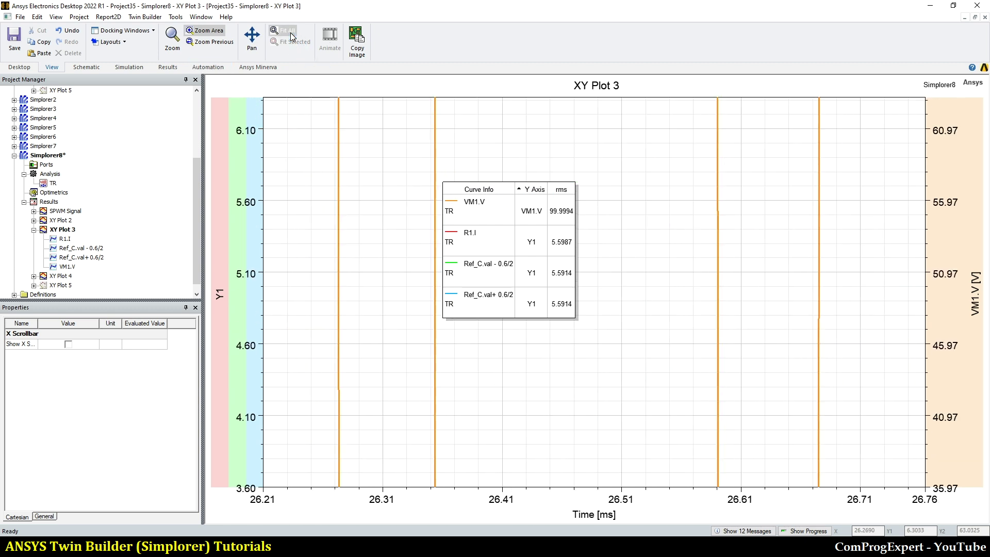
{"action": "key", "text": "ctrl+d"}
{"action": "left_click_drag", "start_coordinate": [545, 187], "coordinate": [395, 192]}
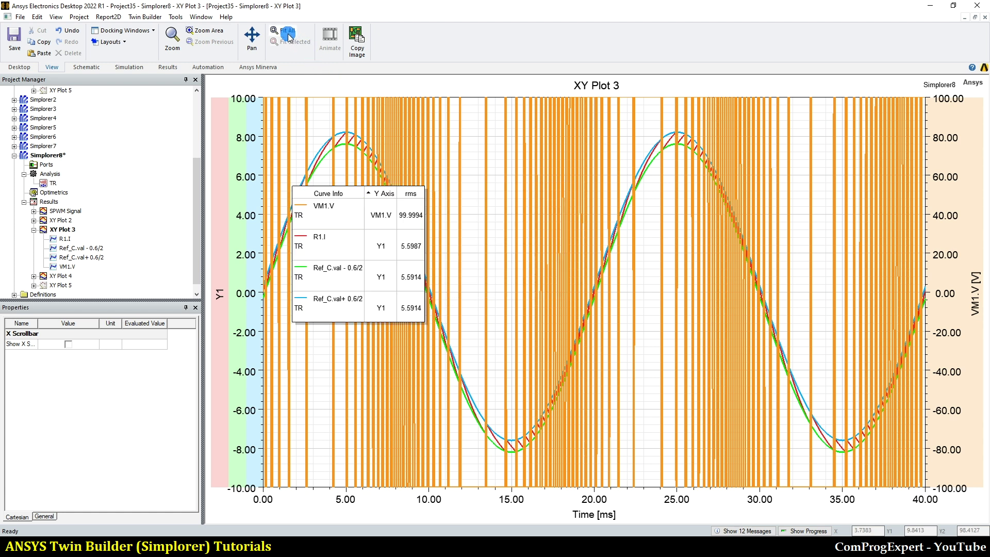
Examine how VM1.V switches while R1.I rises between its band limits to the second positive peak, then show the full curves again.
{"action": "left_click", "coordinate": [204, 30]}
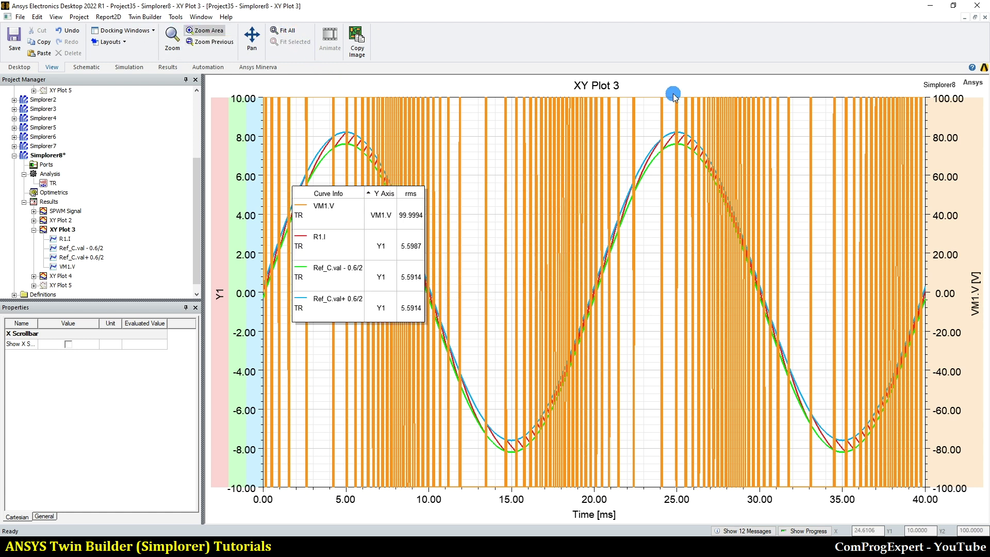
{"action": "scroll", "coordinate": [580, 464], "scroll_direction": "down", "scroll_amount": 2}
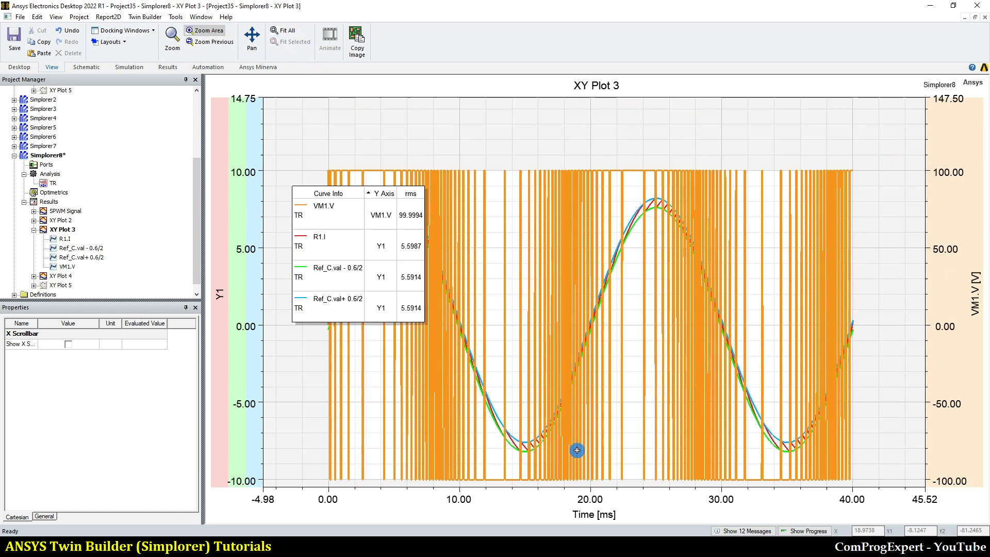
{"action": "left_click_drag", "start_coordinate": [581, 482], "coordinate": [658, 179]}
{"action": "scroll", "coordinate": [638, 235], "scroll_direction": "down", "scroll_amount": 2}
{"action": "scroll", "coordinate": [608, 152], "scroll_direction": "up", "scroll_amount": 1}
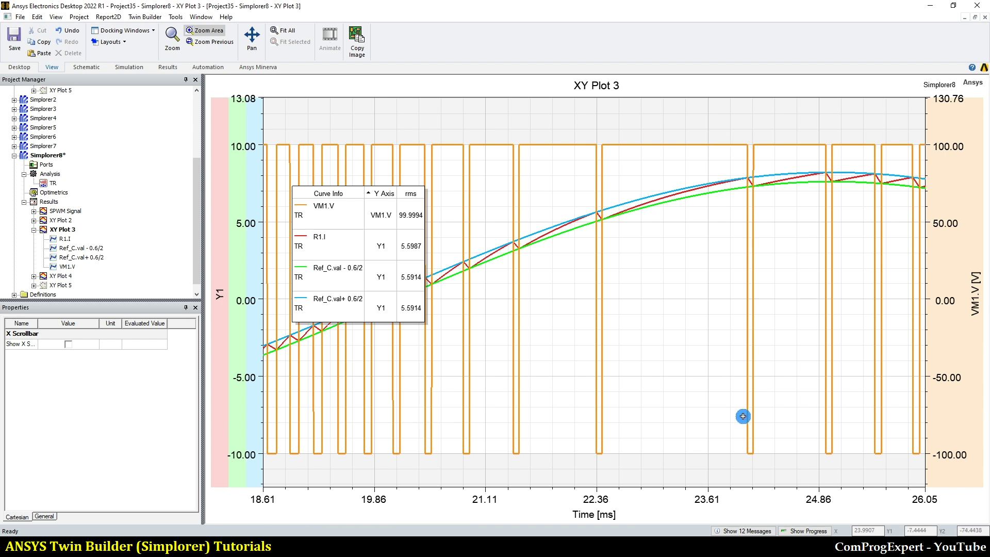
{"action": "scroll", "coordinate": [778, 324], "scroll_direction": "down", "scroll_amount": 2}
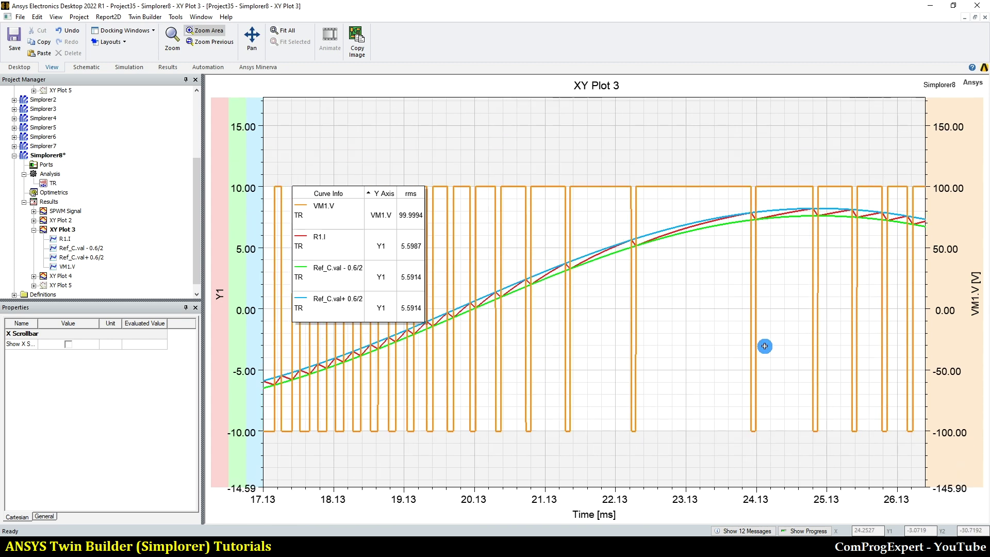
{"action": "scroll", "coordinate": [765, 346], "scroll_direction": "down", "scroll_amount": 3}
{"action": "scroll", "coordinate": [764, 350], "scroll_direction": "up", "scroll_amount": 1}
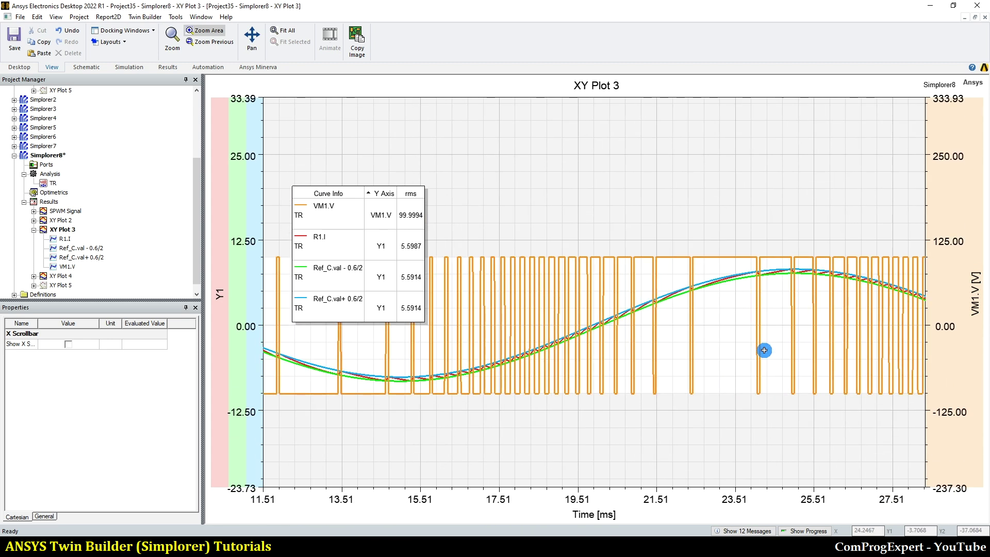
{"action": "left_click", "coordinate": [284, 31]}
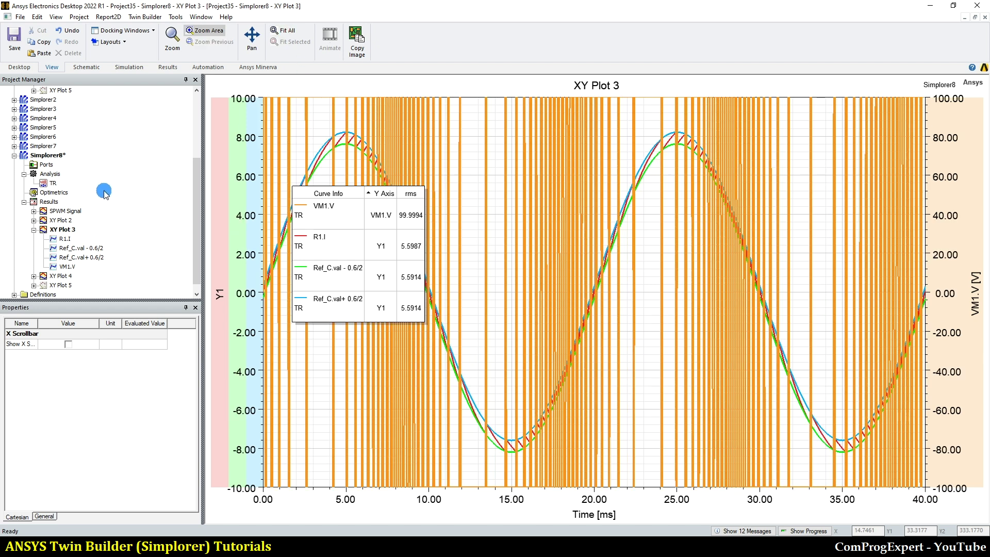
Return to the Simplorer8 schematic and view the quantities of the REF_C sine reference source.
{"action": "double_click", "coordinate": [61, 155]}
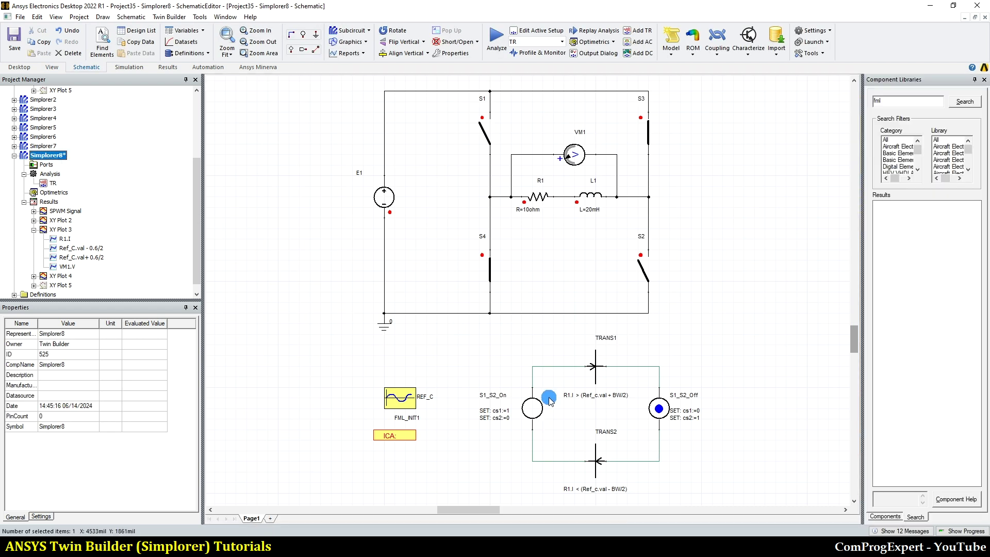
{"action": "left_click", "coordinate": [392, 401]}
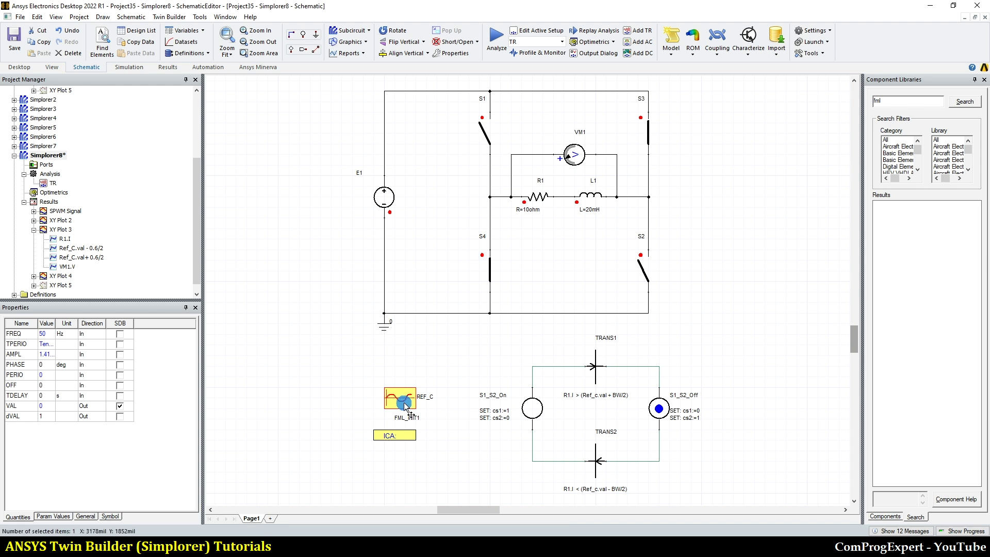
{"action": "left_click", "coordinate": [411, 434]}
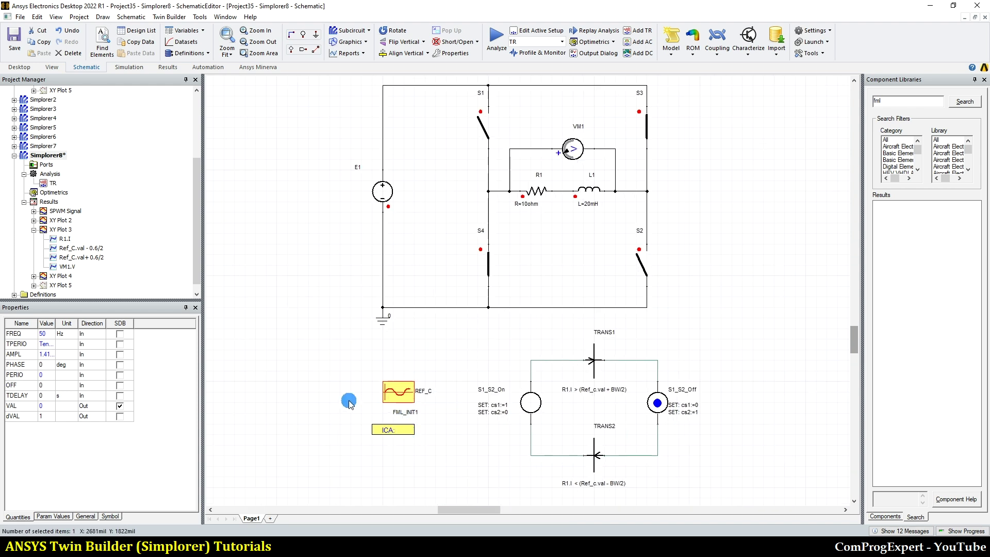